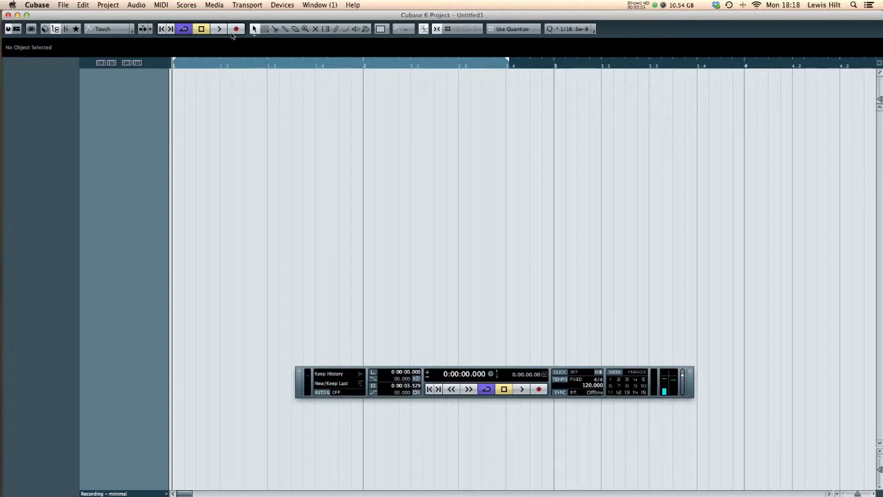
Import the "live break 02 136" loop from the Misc Breaks 130-139 folder in MediaBay into the empty project.
click(216, 6)
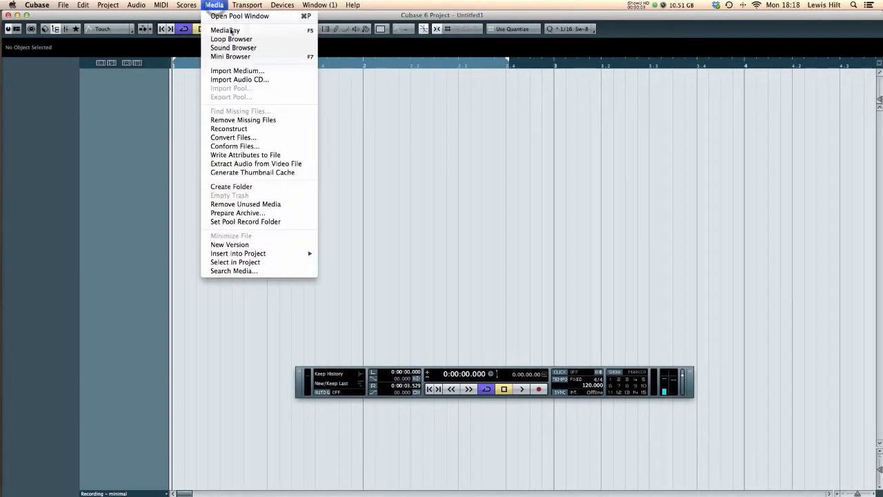
click(231, 30)
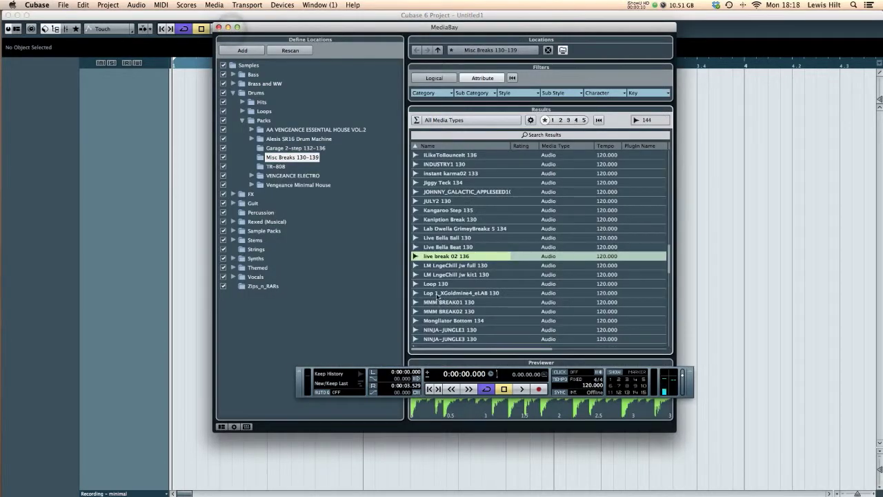
double_click(451, 257)
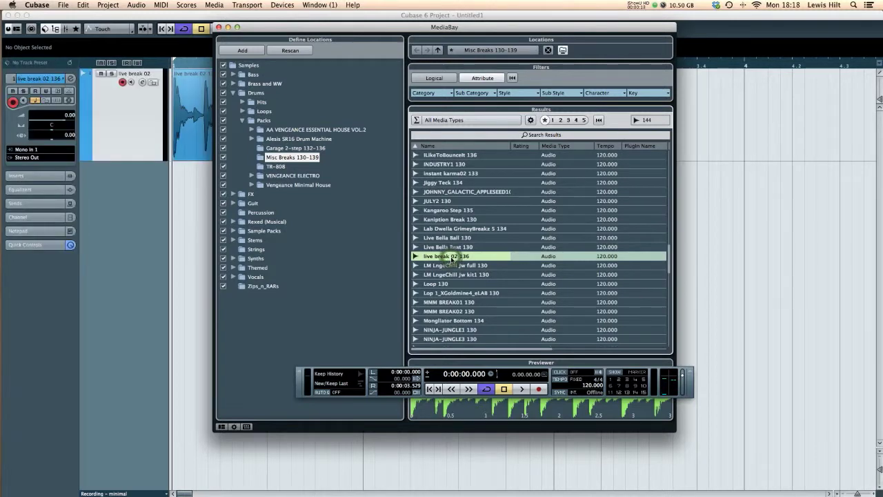
click(219, 28)
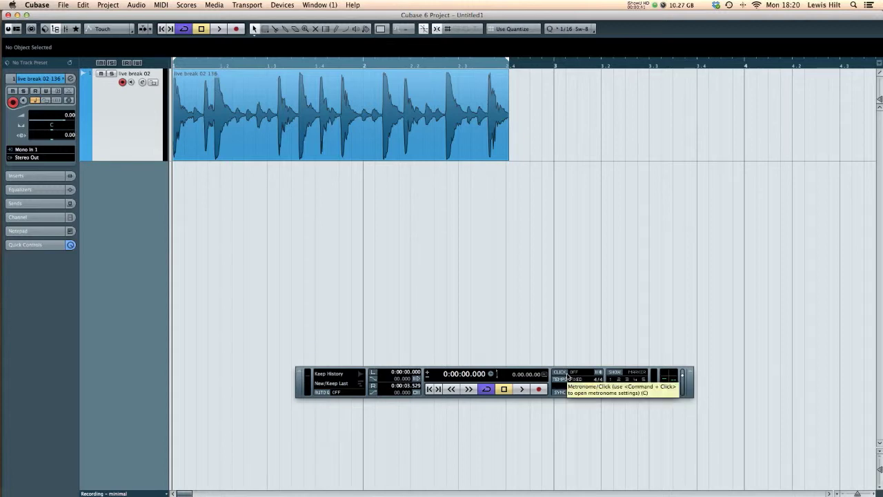
Play the imported drum break from the project start and stop playback.
key(1)
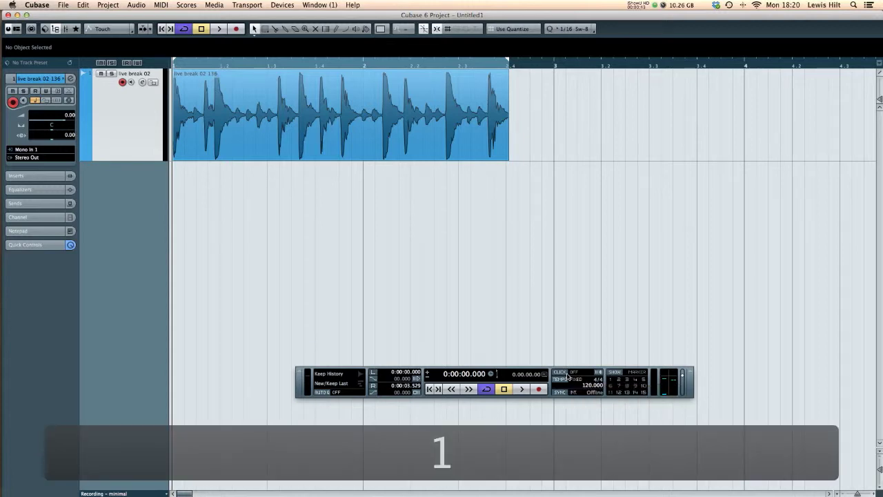
key(space)
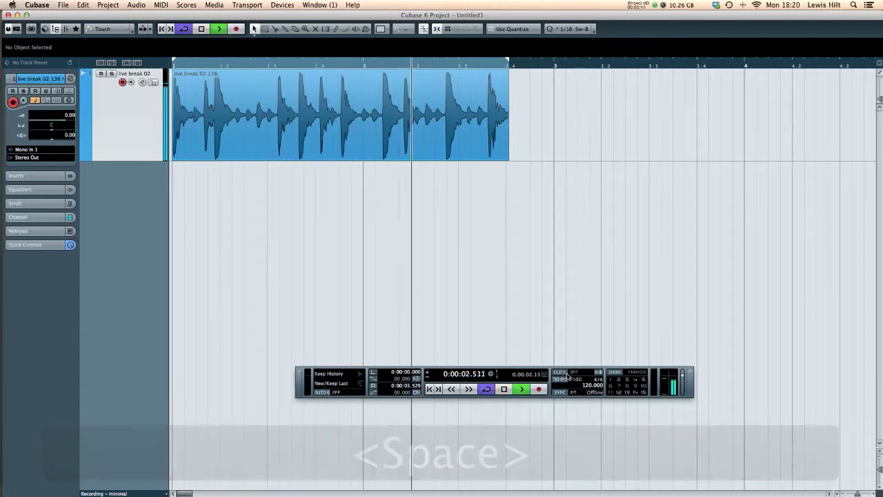
key(space)
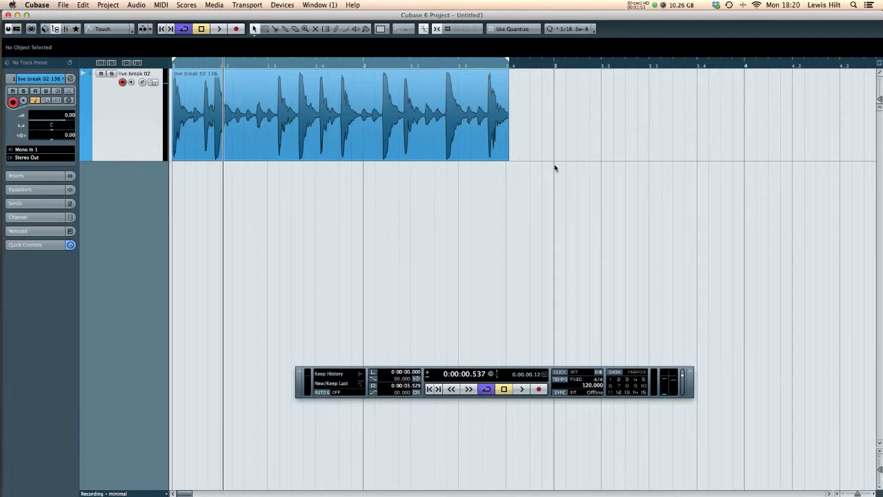
Set the project tempo to 136 BPM to match the drum break.
click(591, 387)
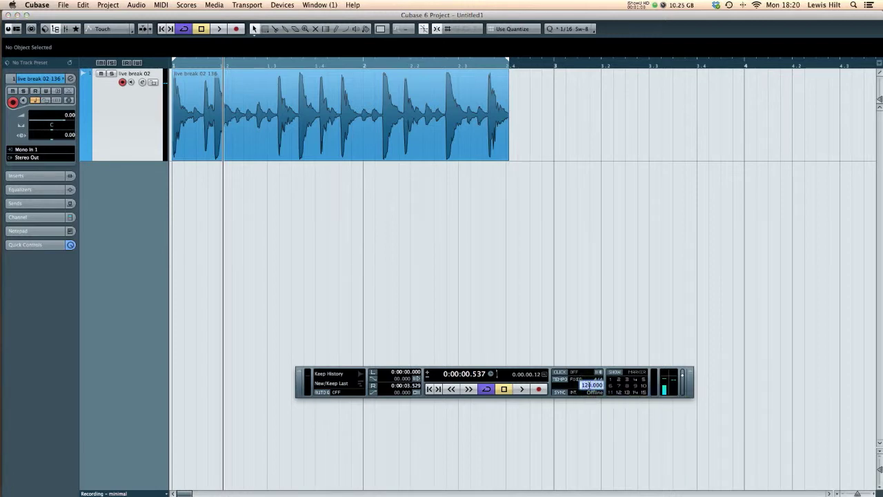
key(Up)
key(Up)
key(Up)
key(Up)
key(Up)
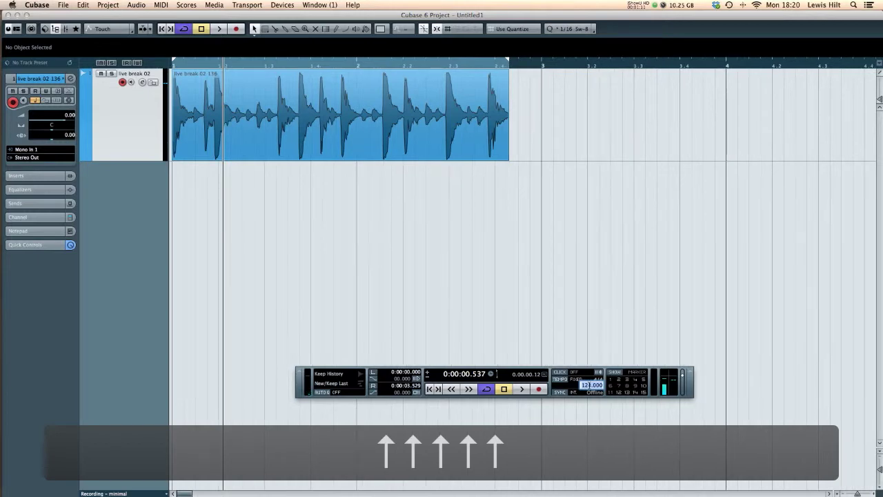
key(Up)
key(Up)
key(Up)
key(Up)
key(Up)
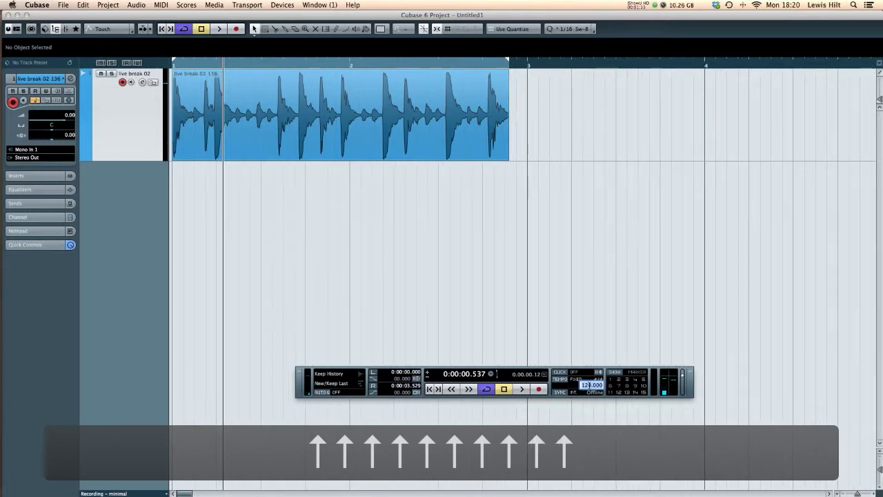
key(Up)
key(Up)
key(Up)
key(Up)
key(Up)
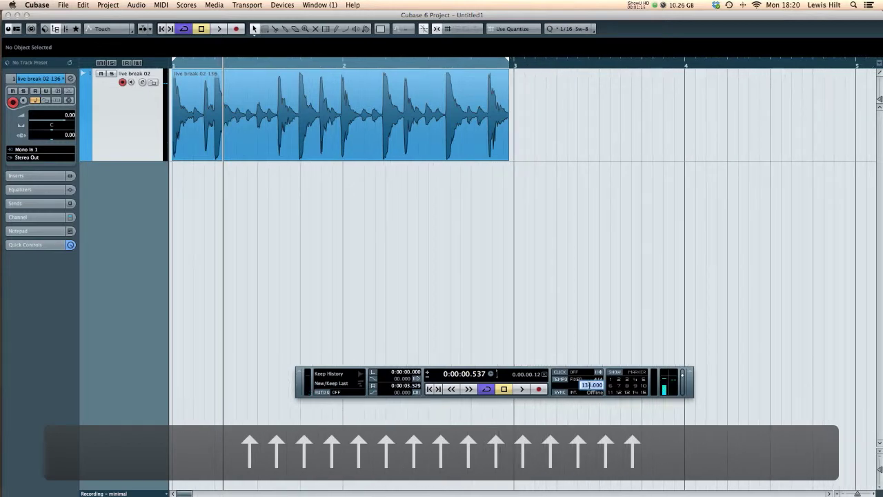
key(Up)
key(Up)
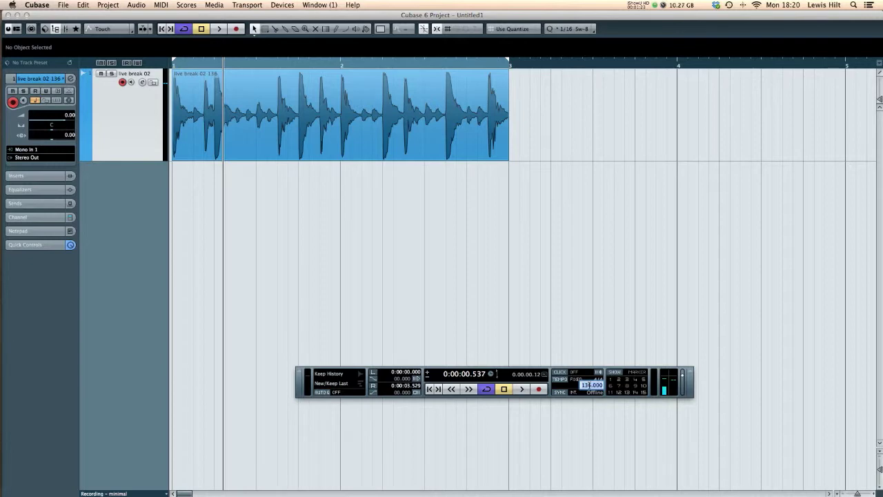
key(Return)
Turn on the metronome click and play the drum break against it from the start.
click(560, 372)
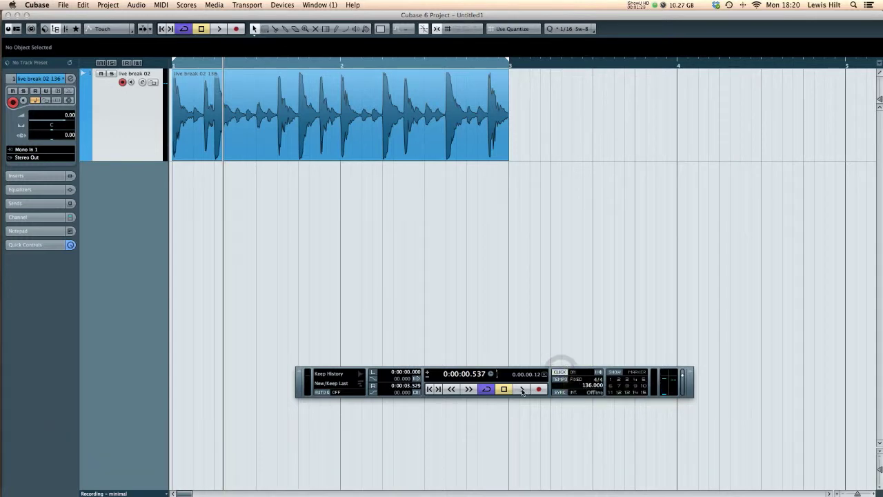
key(1)
key(space)
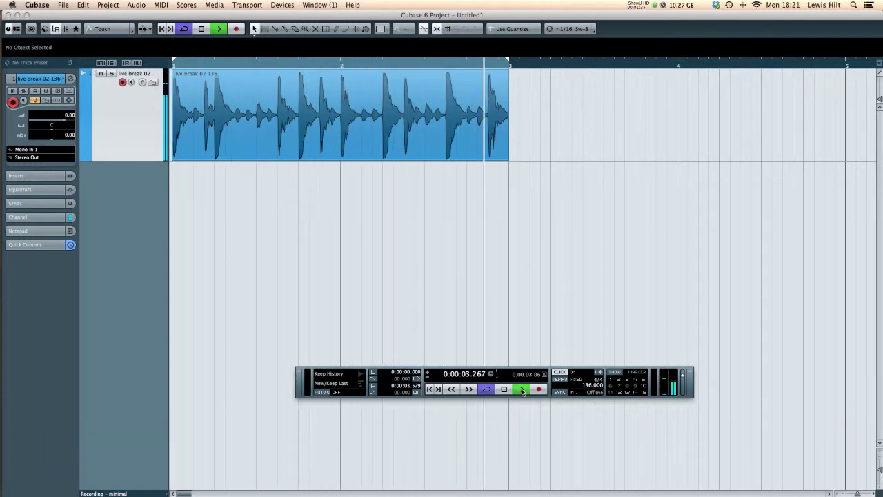
key(space)
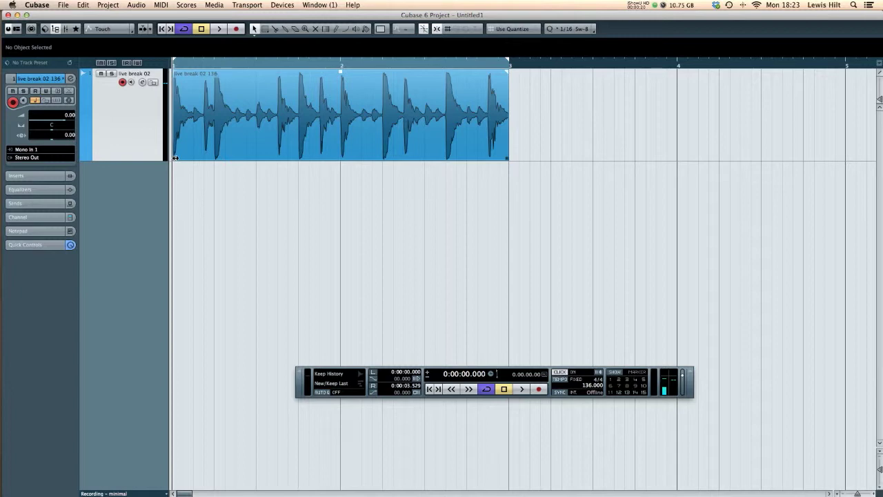
Try the clip's edge handles and add a fade-in of about 0.2.1.110 and a fade-out of about 0.2.3.91.
mouse_move(175, 158)
mouse_down()
mouse_move(251, 158)
mouse_move(182, 158)
mouse_up()
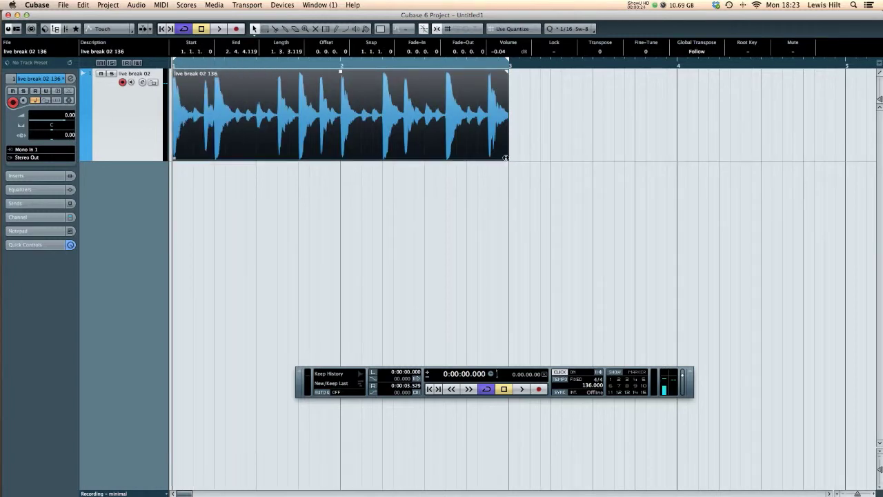
mouse_move(509, 160)
mouse_down()
mouse_move(383, 159)
mouse_move(507, 158)
mouse_up()
mouse_move(173, 71)
mouse_down()
mouse_move(286, 73)
mouse_move(276, 71)
mouse_up()
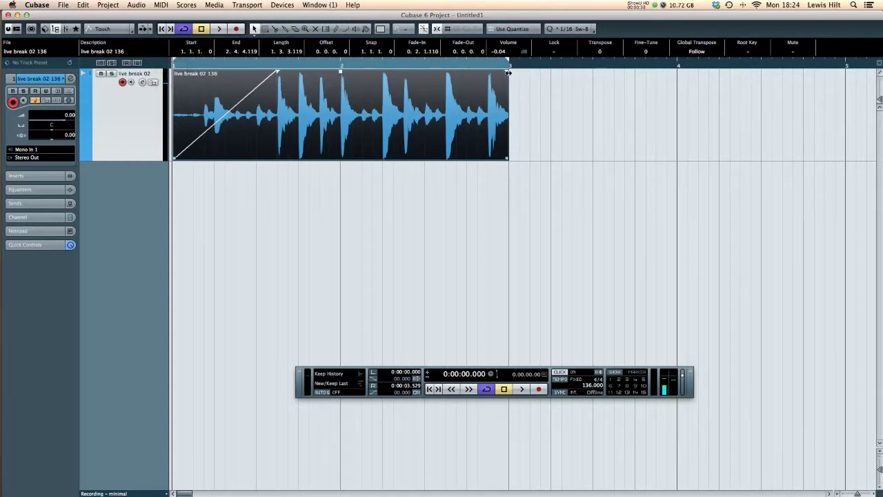
drag(508, 71, 383, 71)
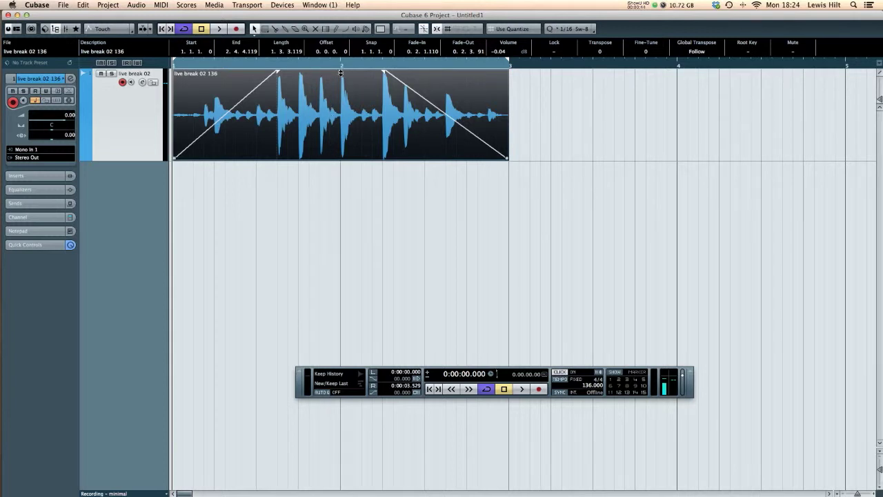
Adjust the drum clip's volume on its handle and remove both the fade-out and the fade-in.
drag(341, 72, 508, 73)
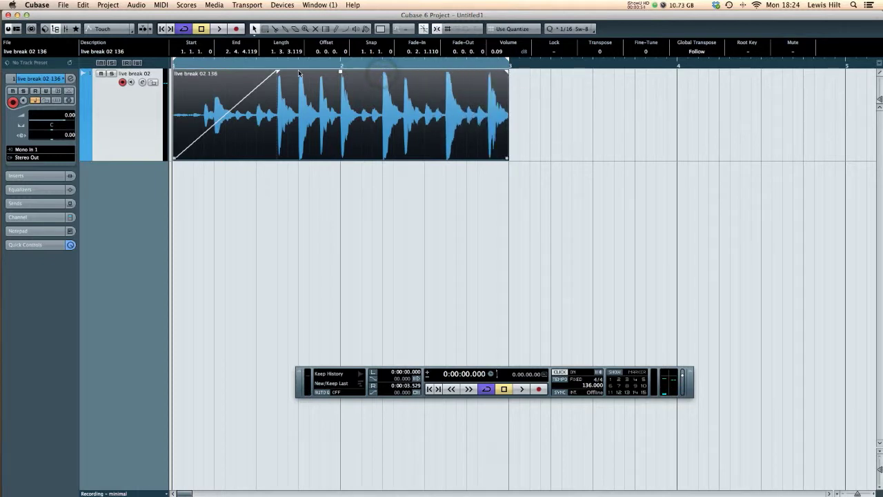
drag(277, 72, 174, 75)
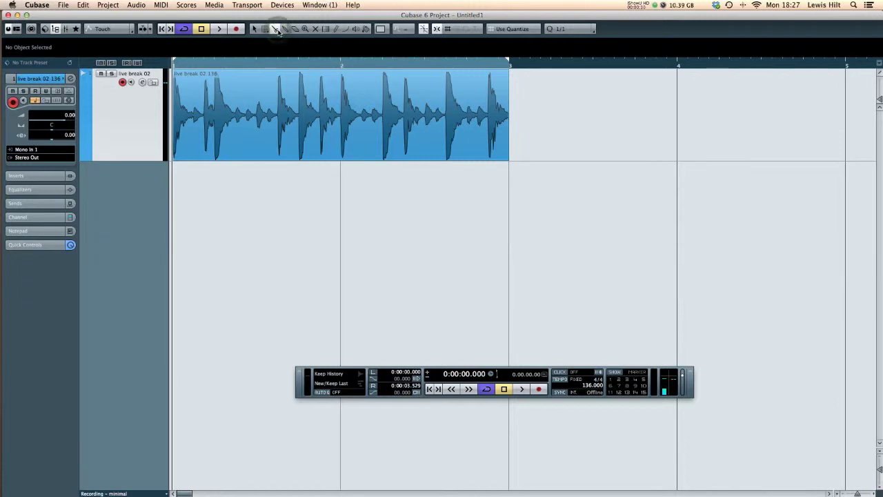
Set the quantize value to 1/16 and split the drum clip into sixteenth-note slices across both bars.
click(568, 30)
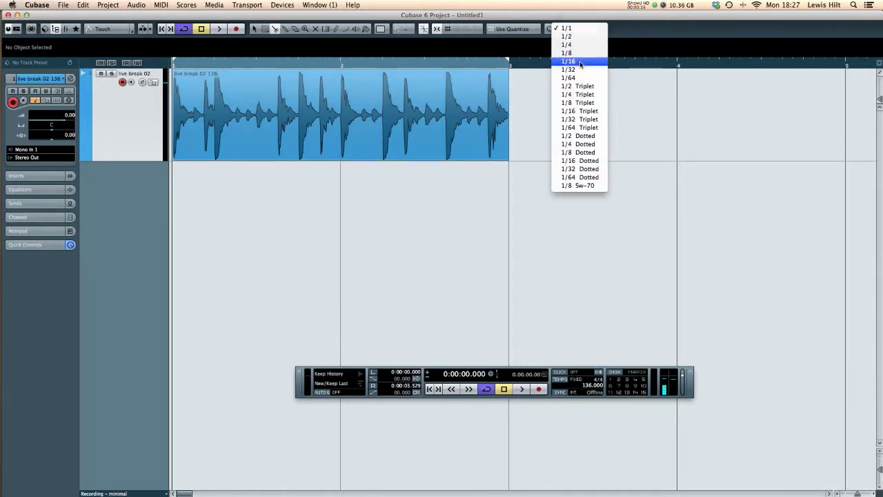
click(581, 64)
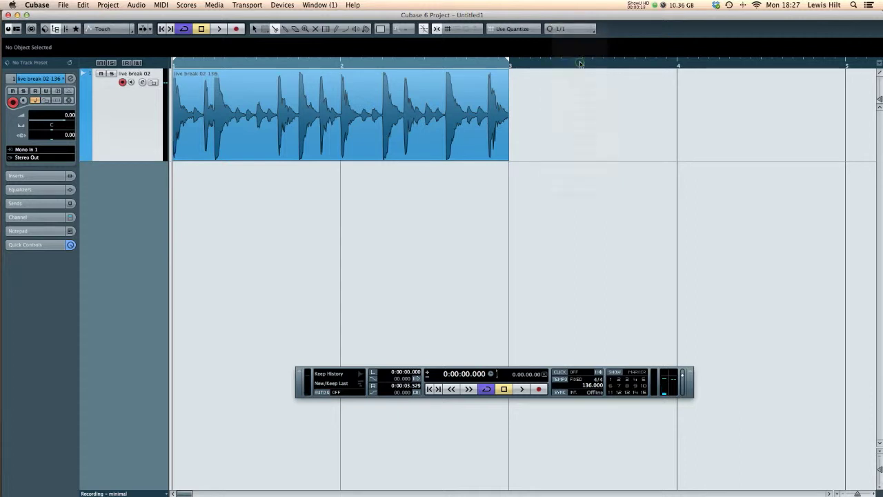
click(438, 29)
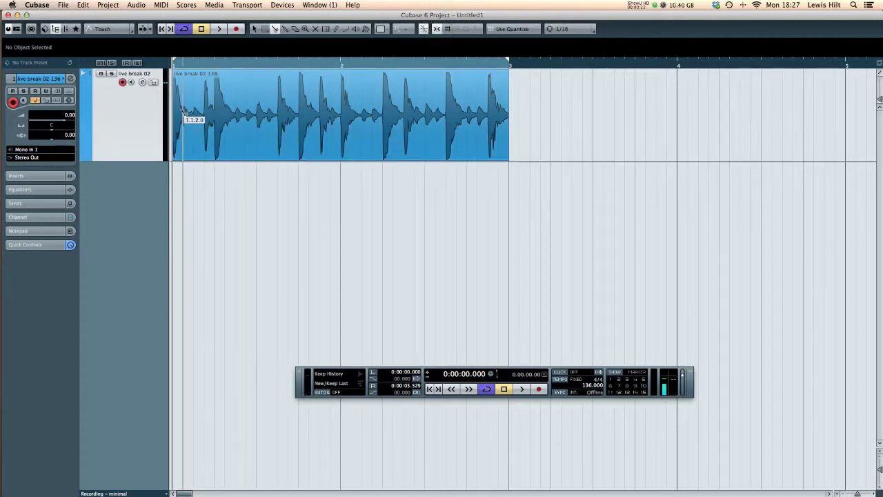
drag(183, 112, 255, 212)
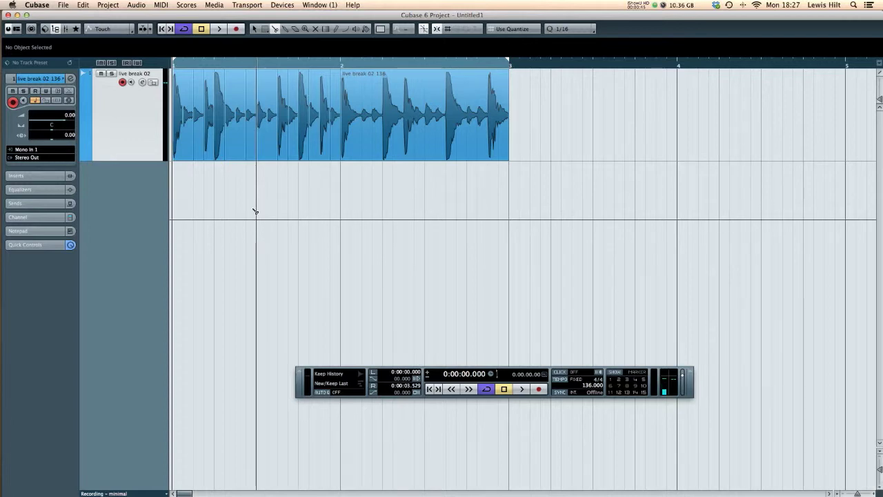
drag(256, 211, 350, 134)
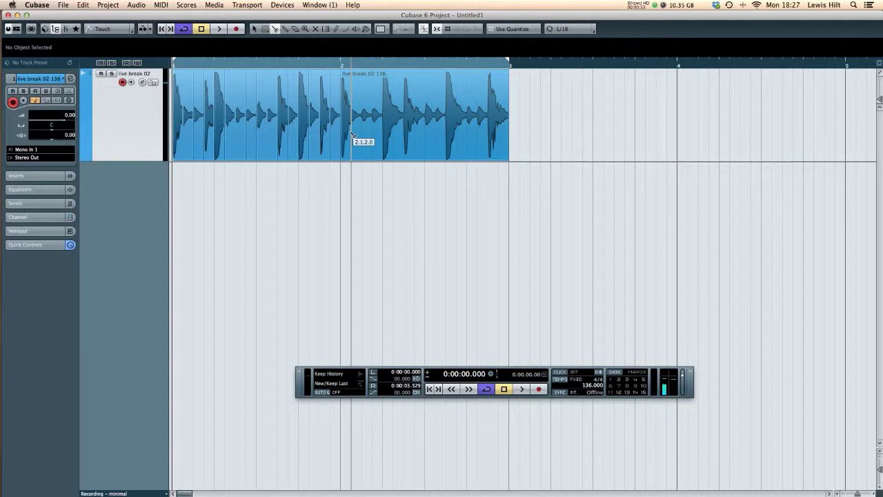
drag(352, 135, 514, 131)
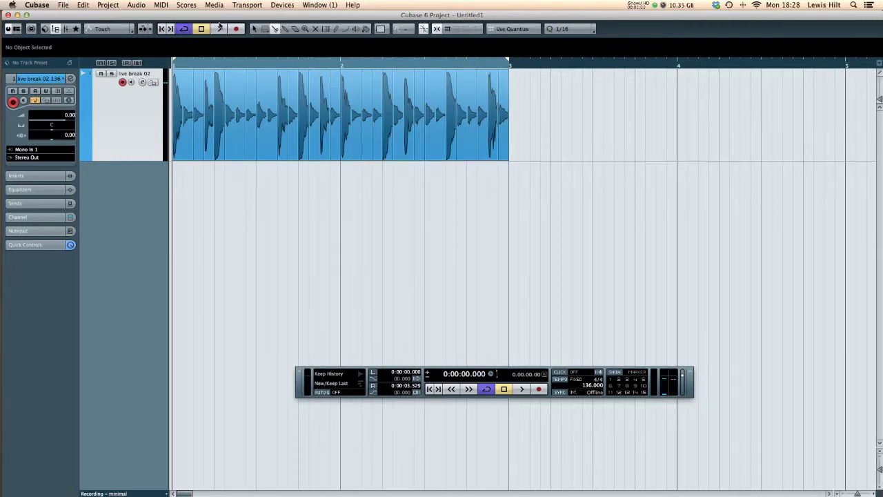
Mute the quiet first-bar slices at 1.1.3, 1.2.3, 1.2.4 and 1.3.2.
click(255, 29)
click(315, 28)
click(187, 122)
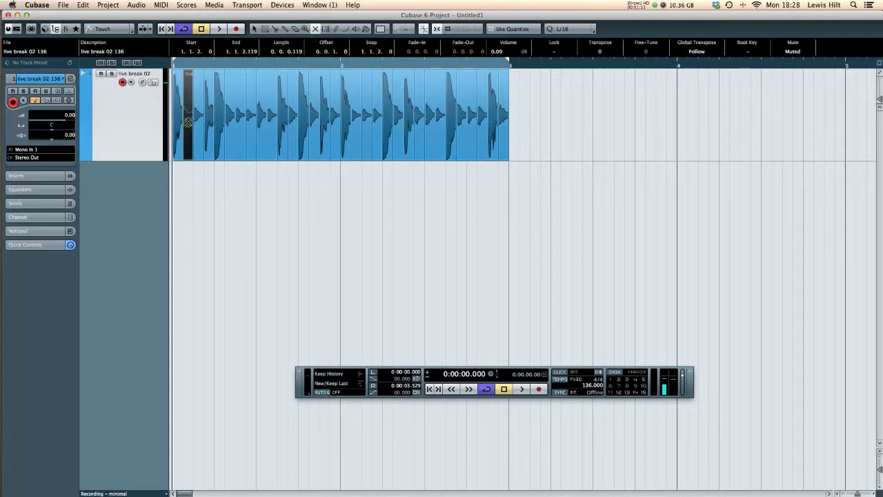
click(241, 127)
click(251, 126)
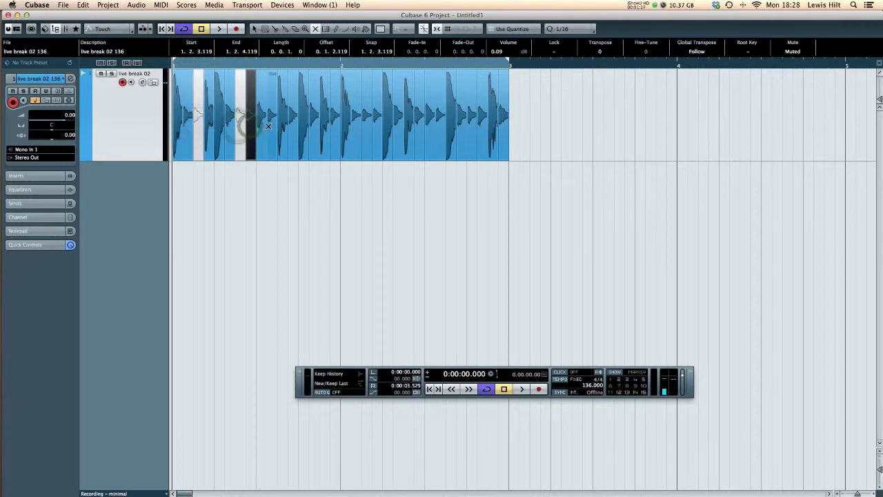
click(270, 127)
Mute the quiet second-bar slices at 2.1.3, 2.1.4, 2.3.1, 2.3.2, 2.4.1 and 2.4.2.
click(366, 122)
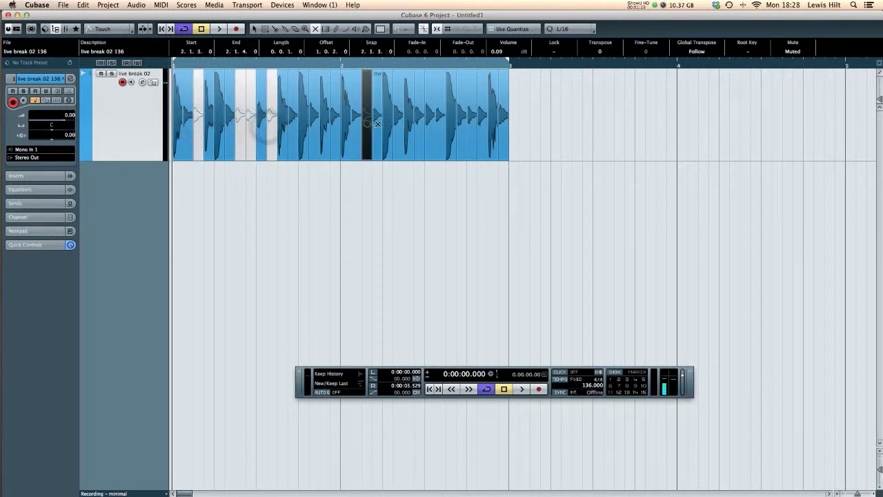
click(378, 124)
click(429, 123)
click(441, 122)
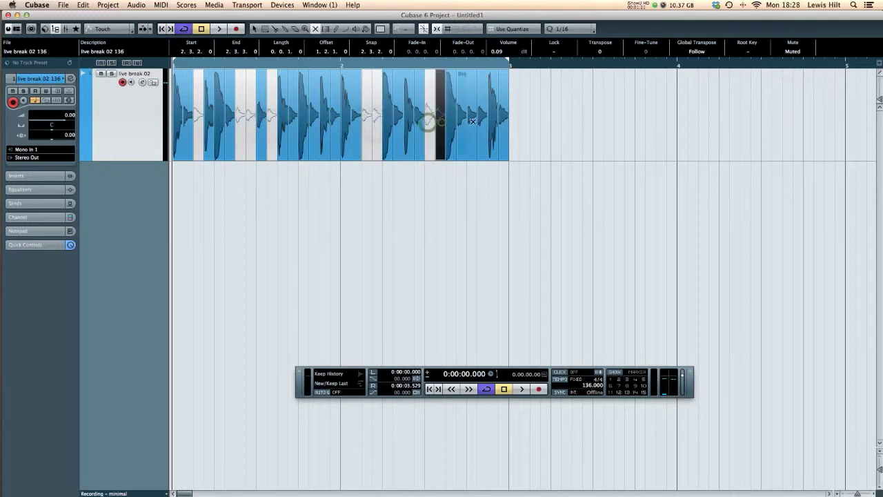
click(473, 121)
click(483, 121)
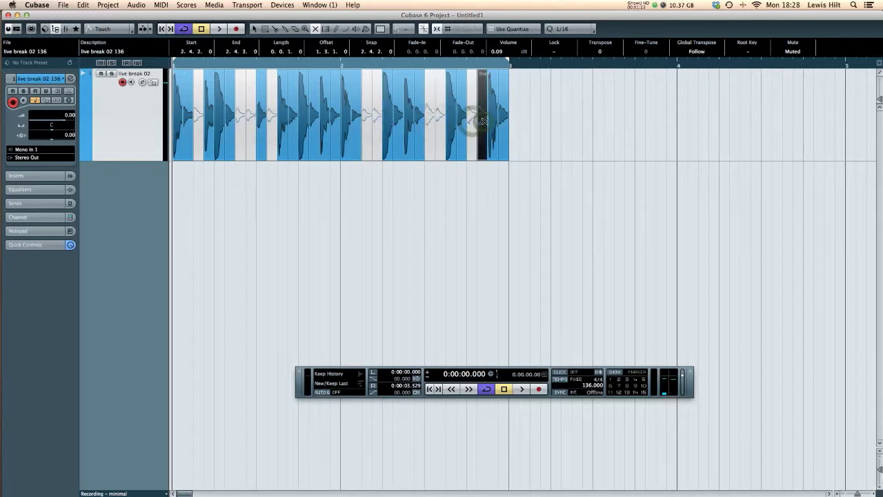
Play the loop with the muted slices, stop playback and return the cursor to the project start.
key(space)
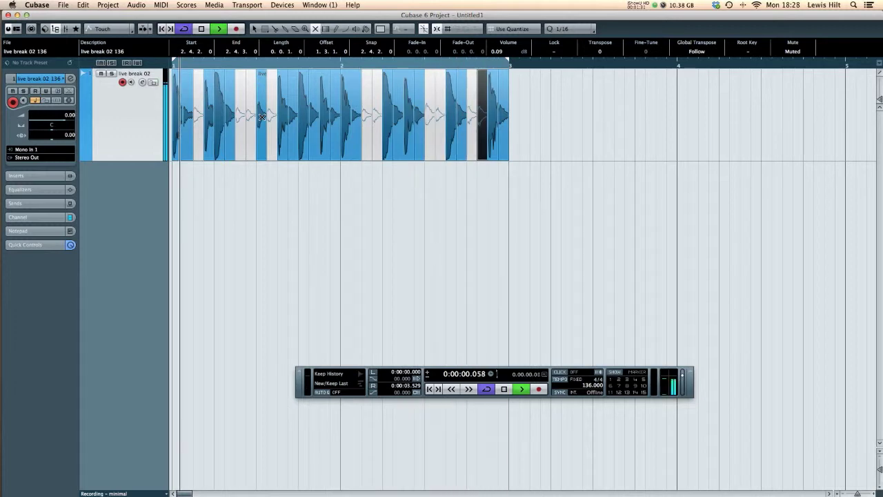
key(space)
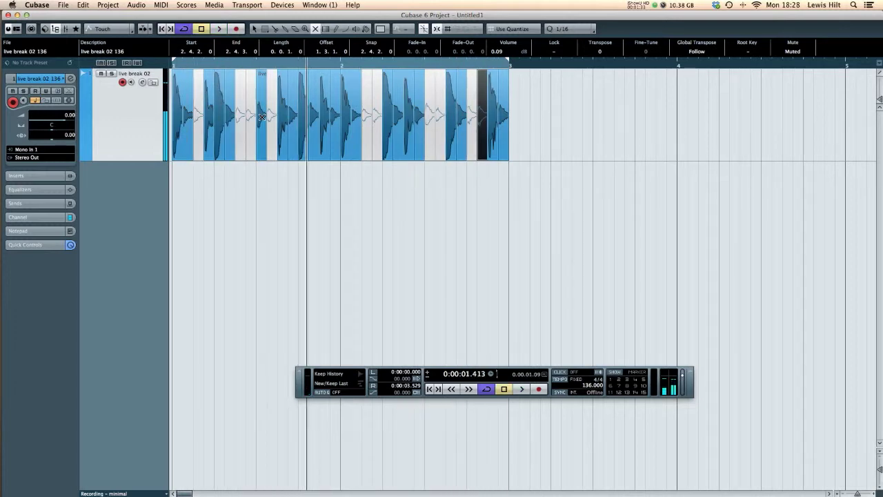
key(Home)
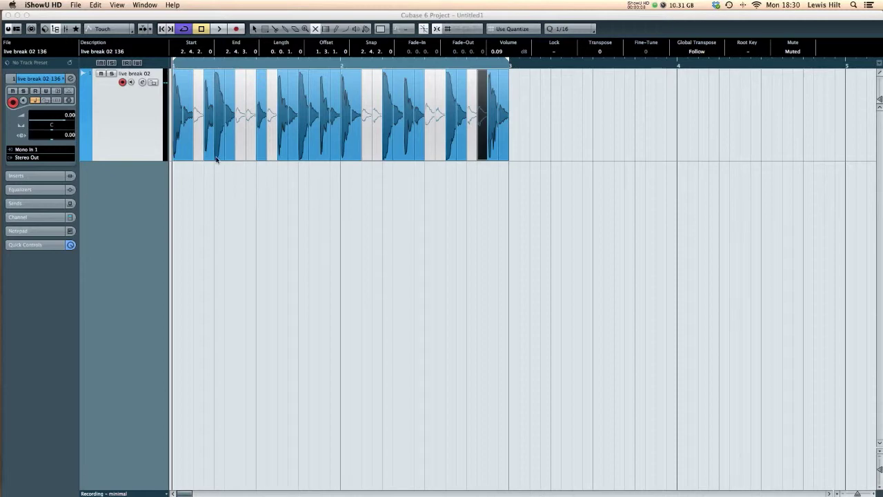
Glue each snare slice to the slice after it, at 1.2.1, 1.4.1, 2.2.1 and 2.3.3.
click(285, 31)
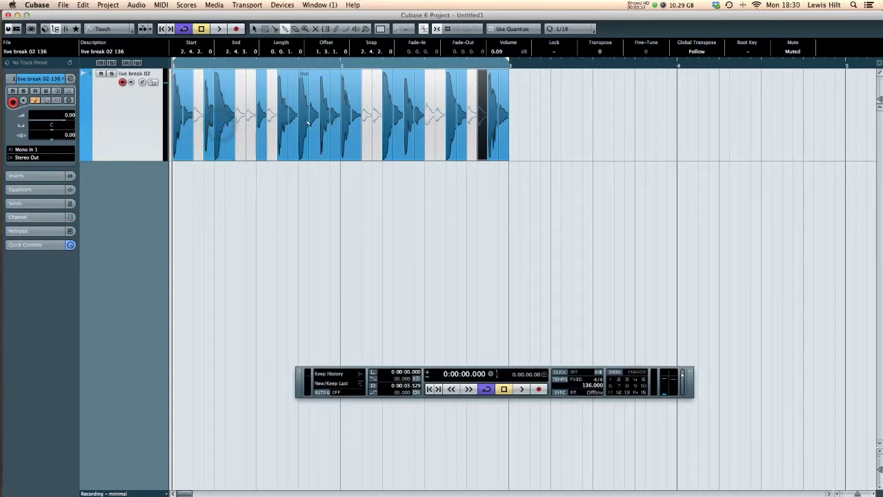
click(391, 123)
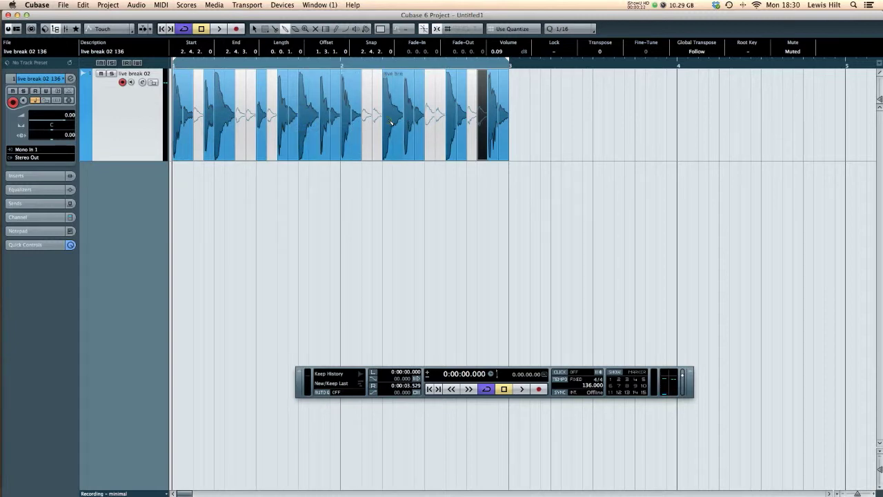
click(455, 121)
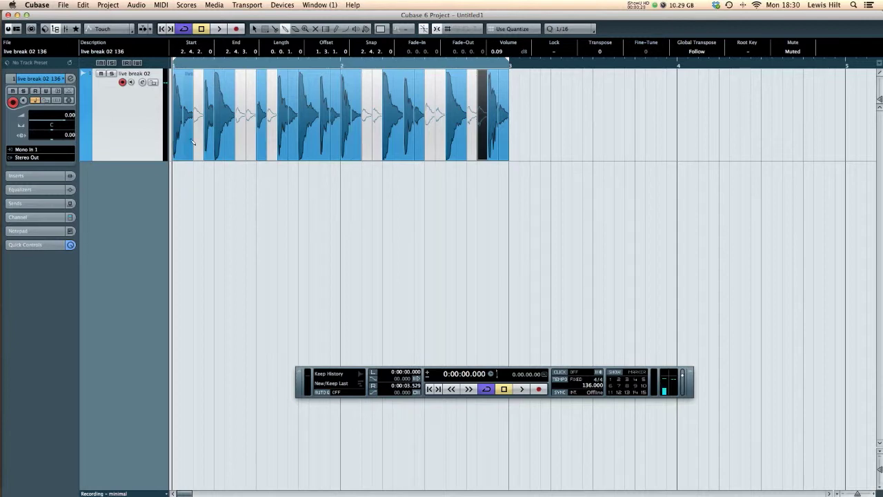
Glue the kick hits to their tail slices during loop playback, including those at 2.1.1, 2.2.3 and 2.4.3, and stop playback.
key(space)
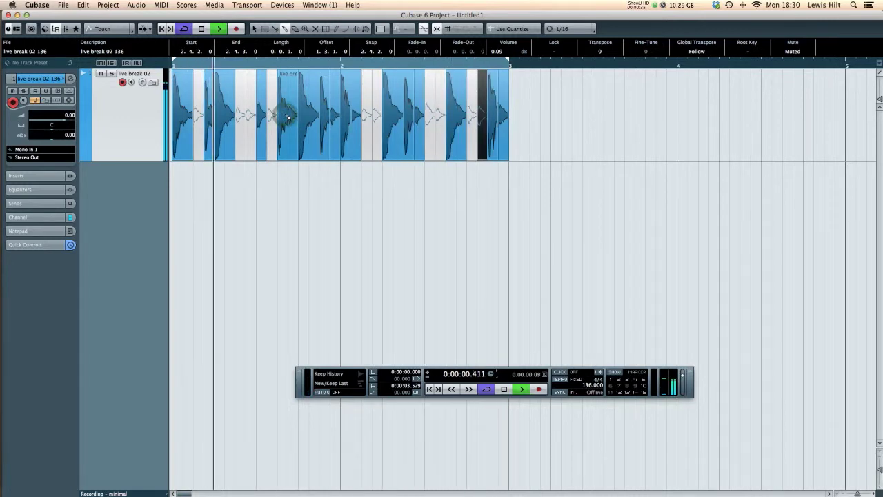
click(351, 126)
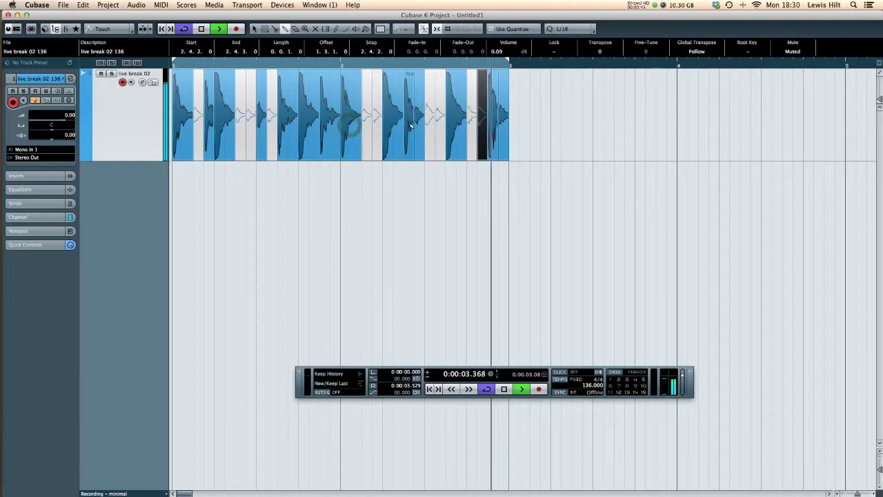
click(408, 125)
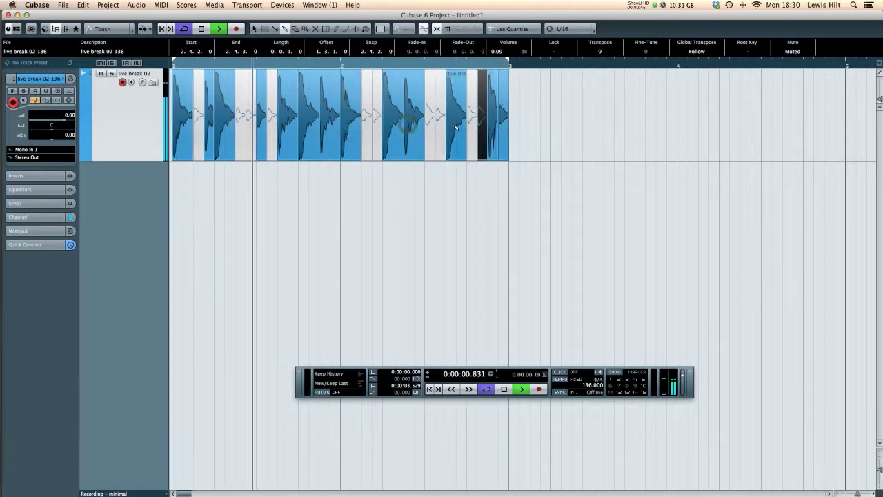
click(498, 122)
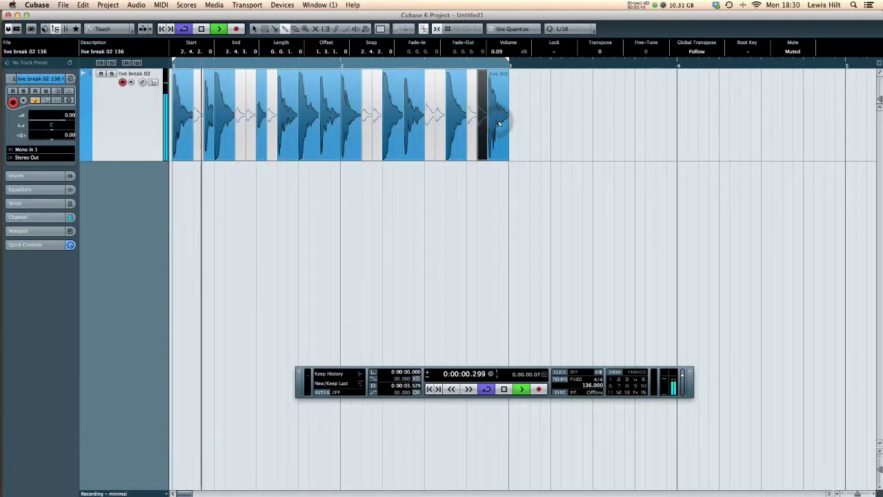
key(space)
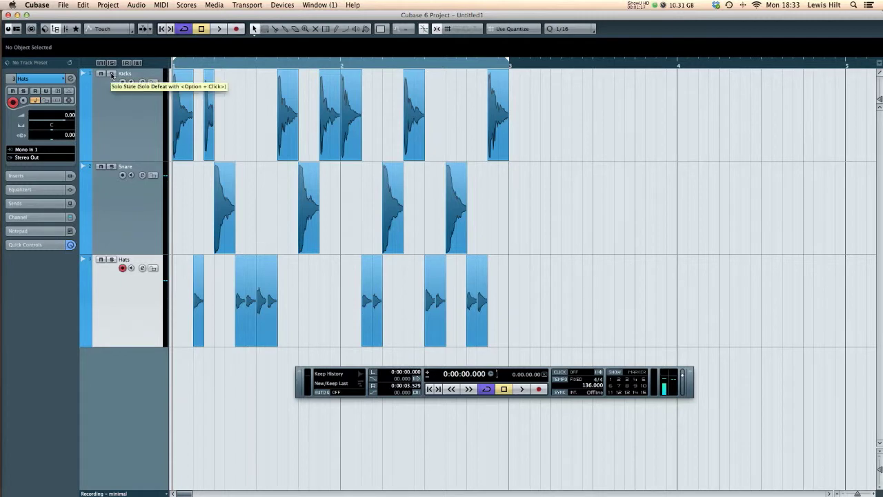
Solo the Kicks track, play the loop to hear it alone, stop, and release the solo.
click(112, 75)
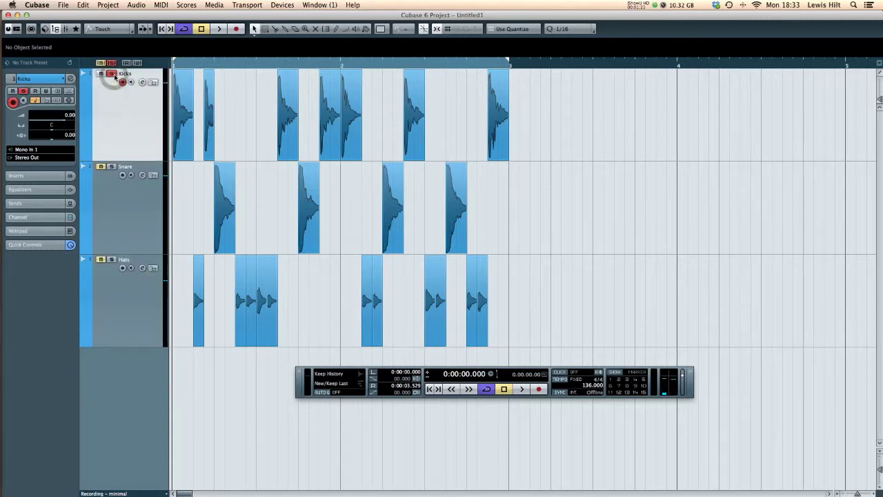
key(space)
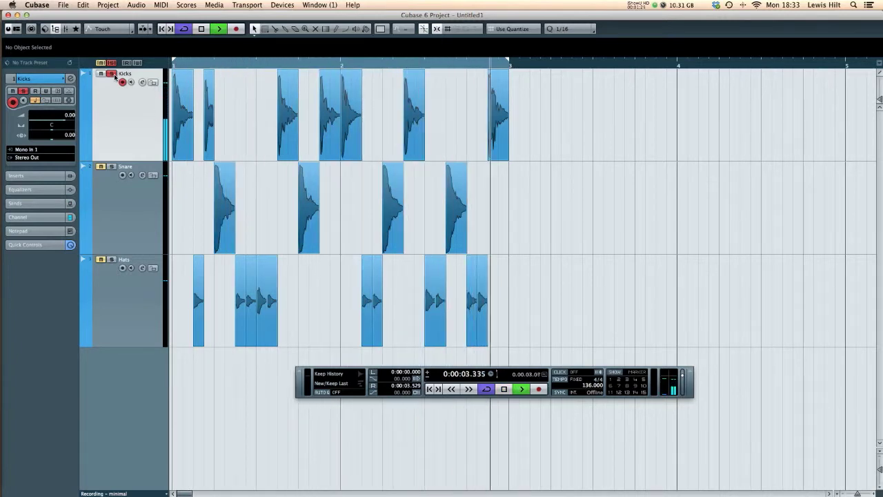
key(space)
click(113, 75)
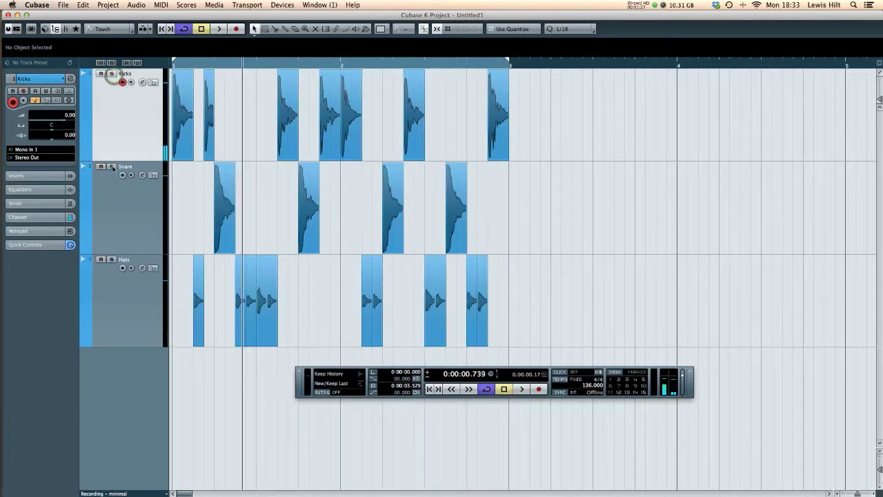
Solo the Snare track, play its hits alone from the project start and stop playback.
click(111, 166)
key(comma)
key(space)
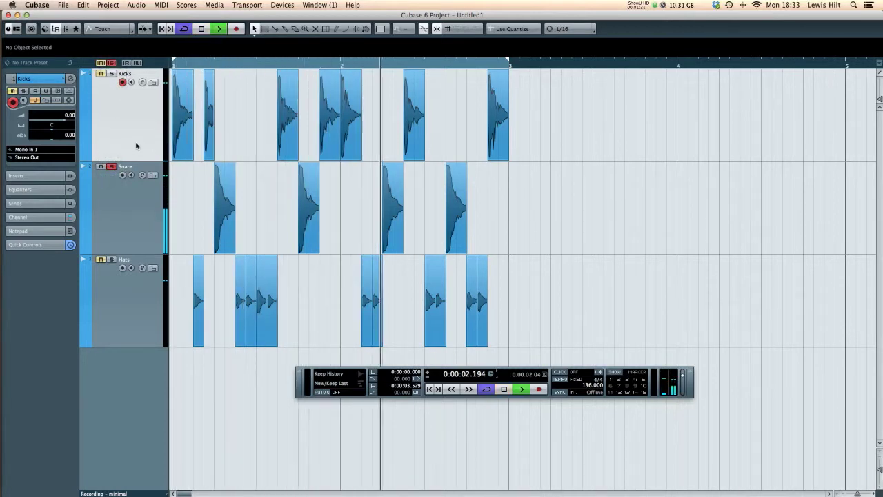
key(space)
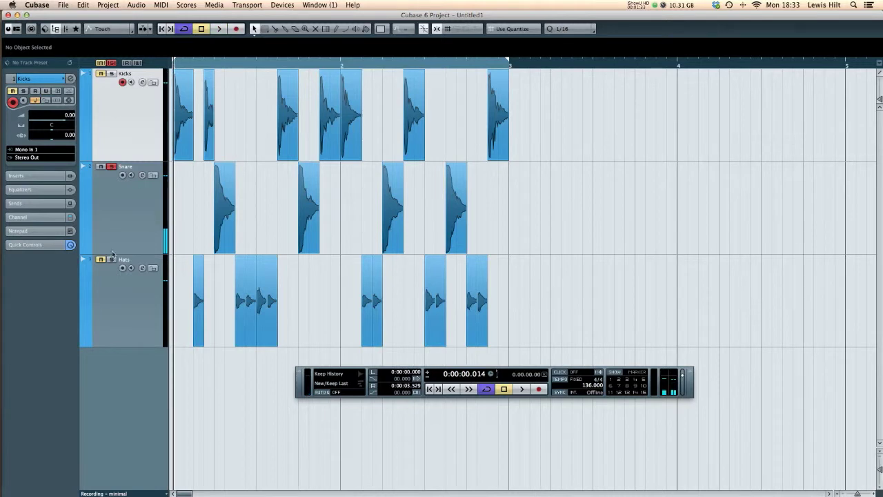
Move the solo from the Snare track to the Hats track, play the hats alone and stop playback.
click(110, 299)
click(111, 259)
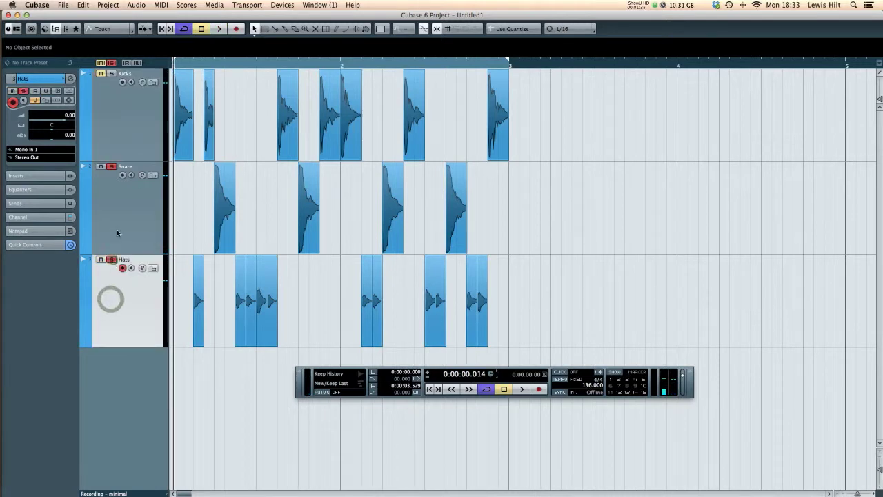
click(112, 167)
key(space)
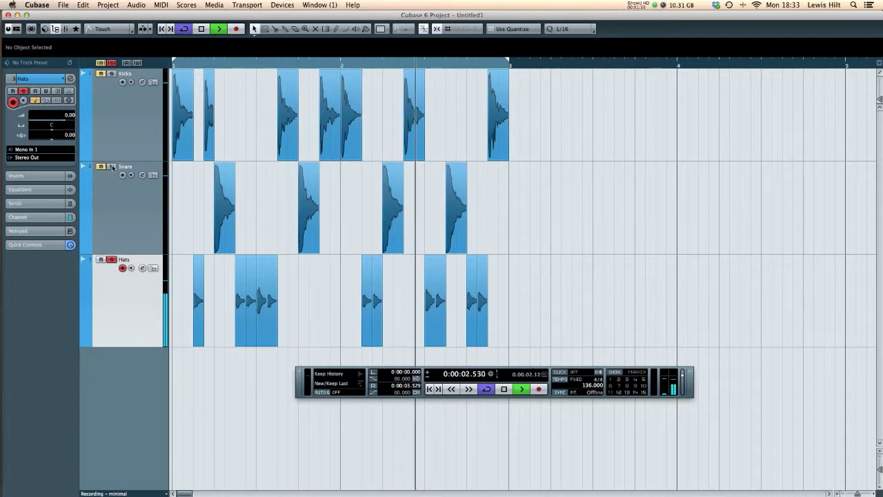
key(space)
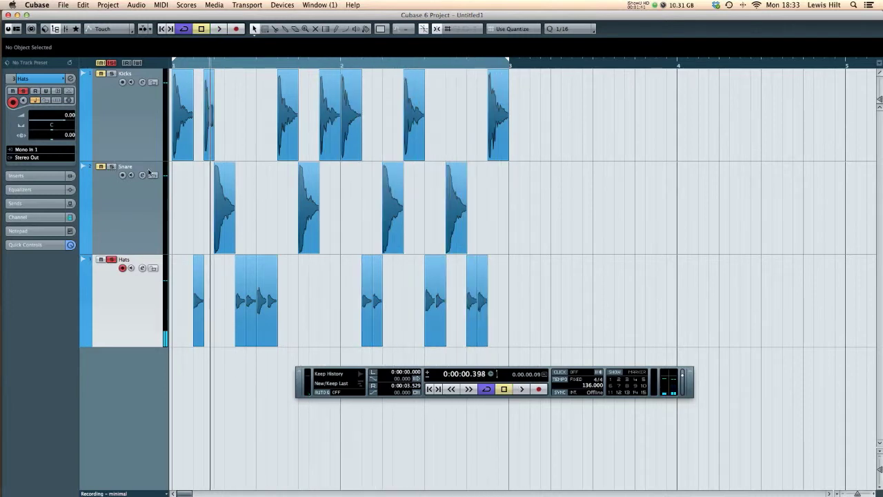
Clear all solos and play the full loop of kicks, snare and hats together, stopping when done.
click(112, 62)
key(space)
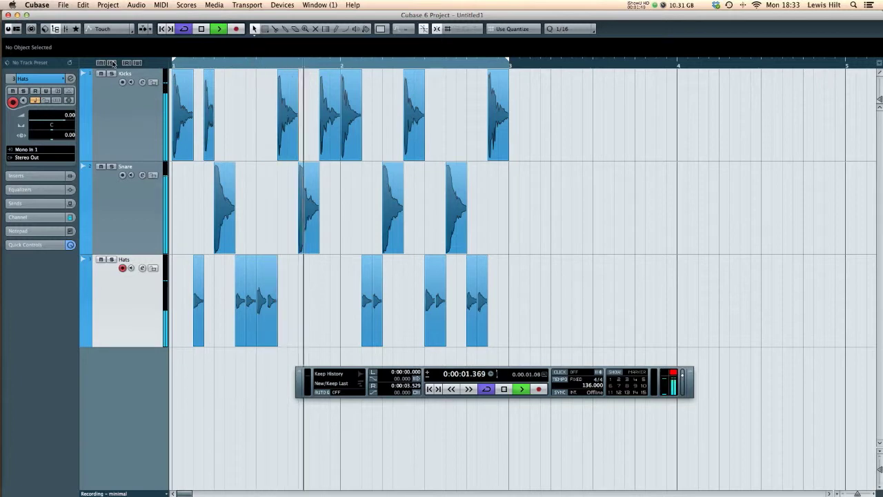
key(space)
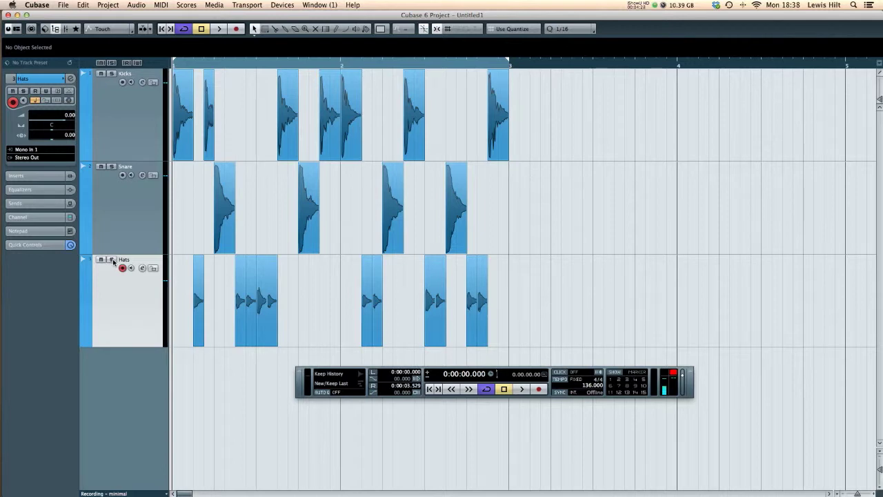
Play the loop with only the Hats track soloed and stop playback.
key(space)
click(111, 259)
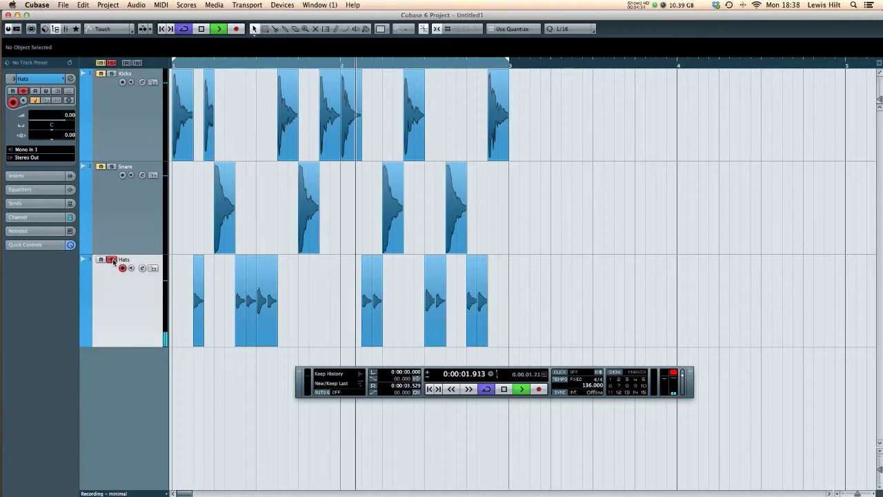
key(space)
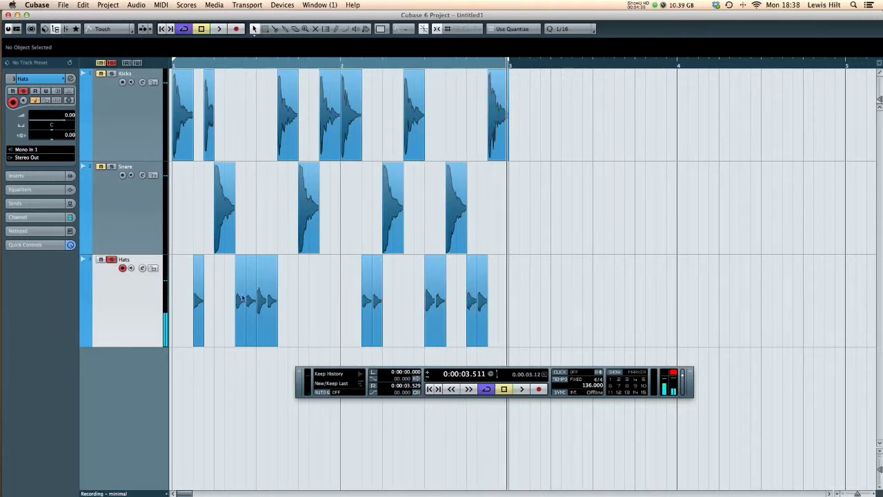
Select the hat slices at 2.1.4, 2.3.2 and 2.4.2 and give them a fade-out of 0.0.0.27.
click(380, 278)
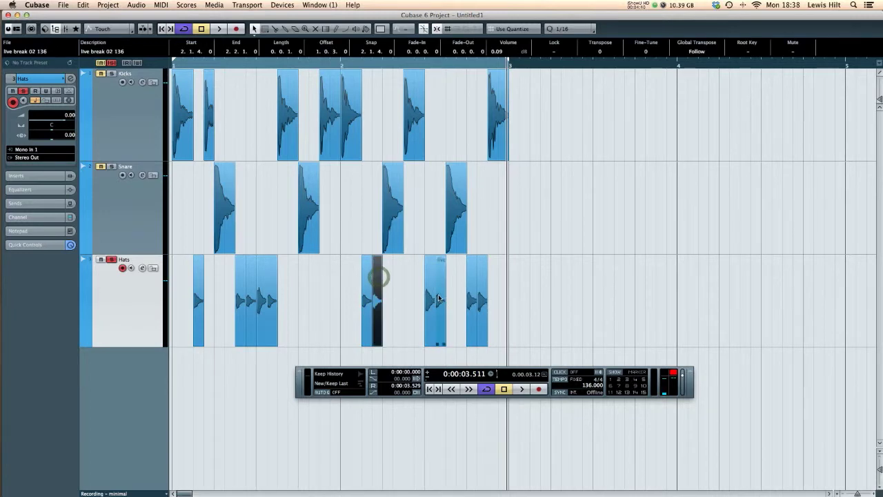
shift+click(439, 296)
shift+click(483, 302)
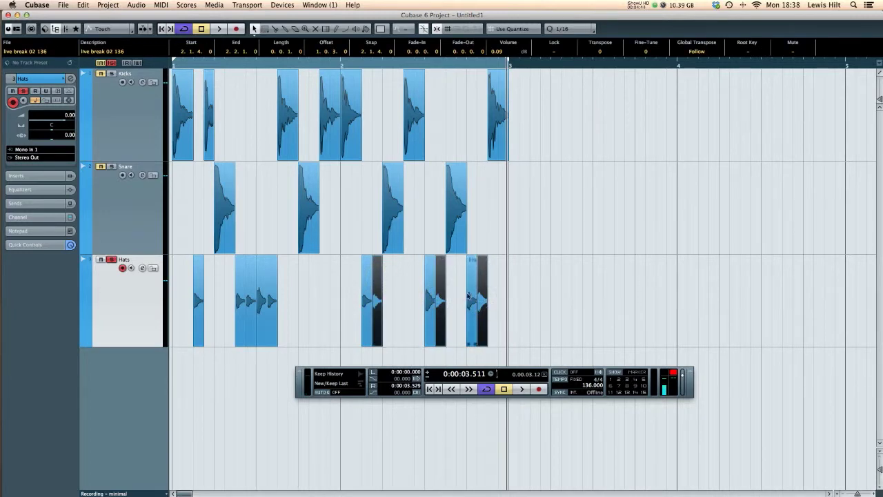
click(485, 259)
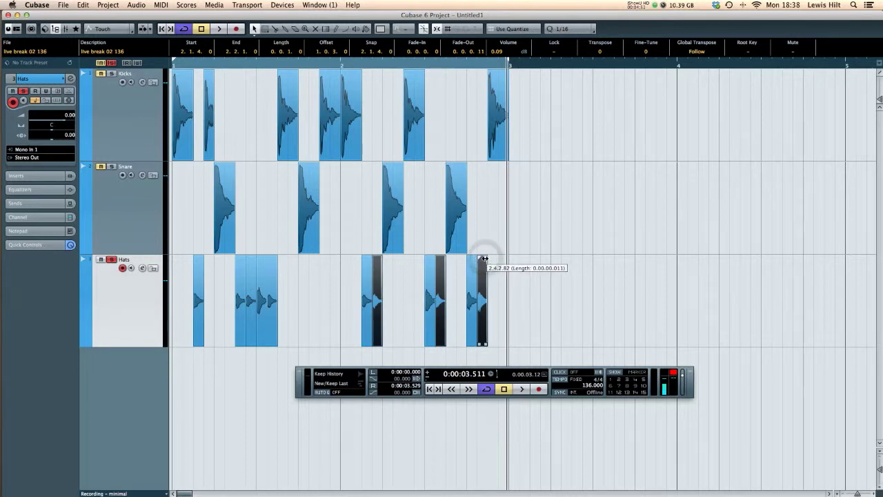
drag(485, 259, 484, 259)
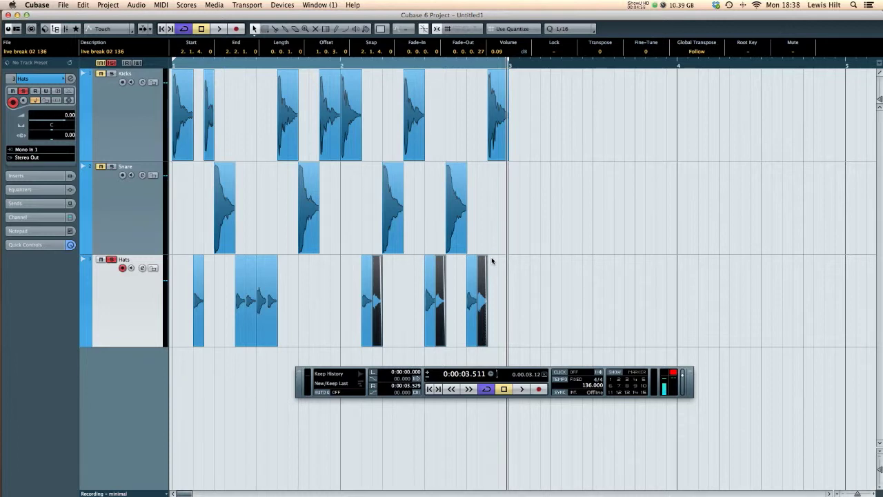
Play the soloed hats to hear the fade-outs, stop, and return the cursor to the project start.
key(space)
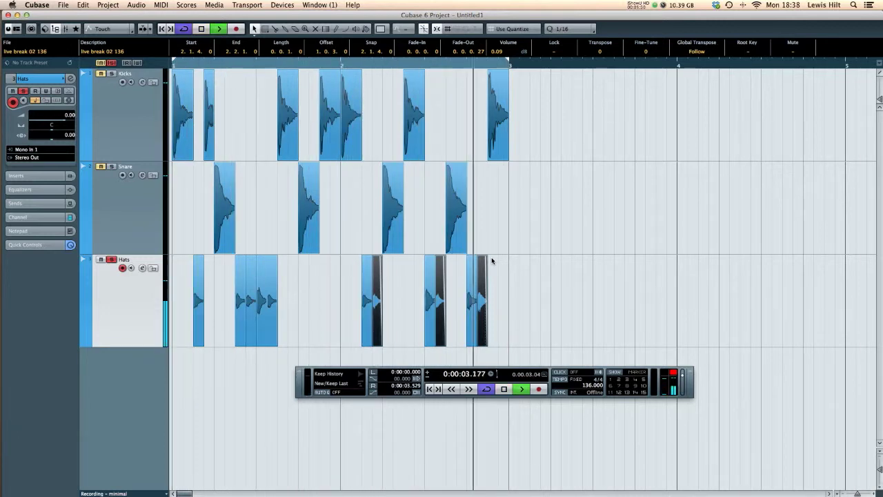
key(space)
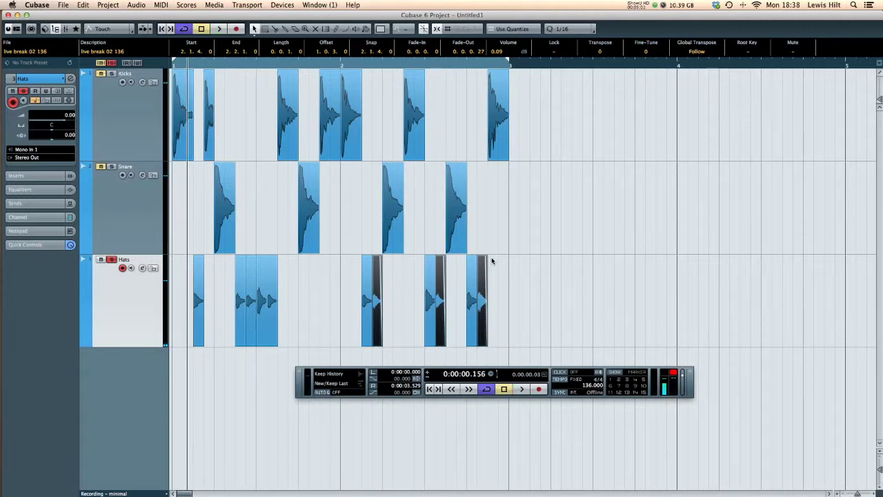
key(Home)
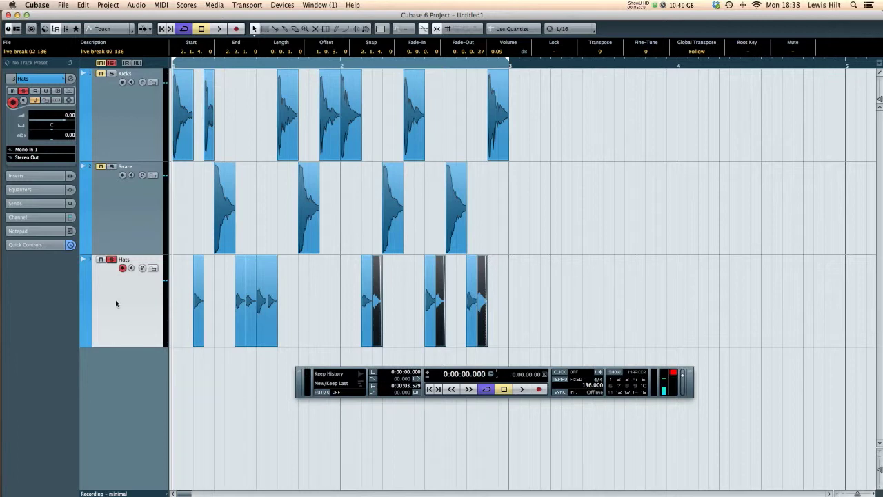
Open the Hats channel settings and insert the Steinberg EnvelopeShaper in the first insert slot.
click(142, 267)
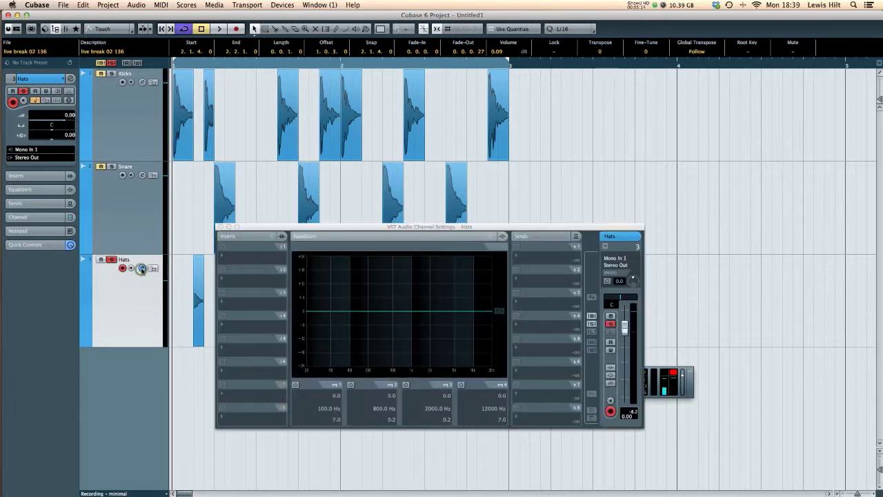
click(249, 260)
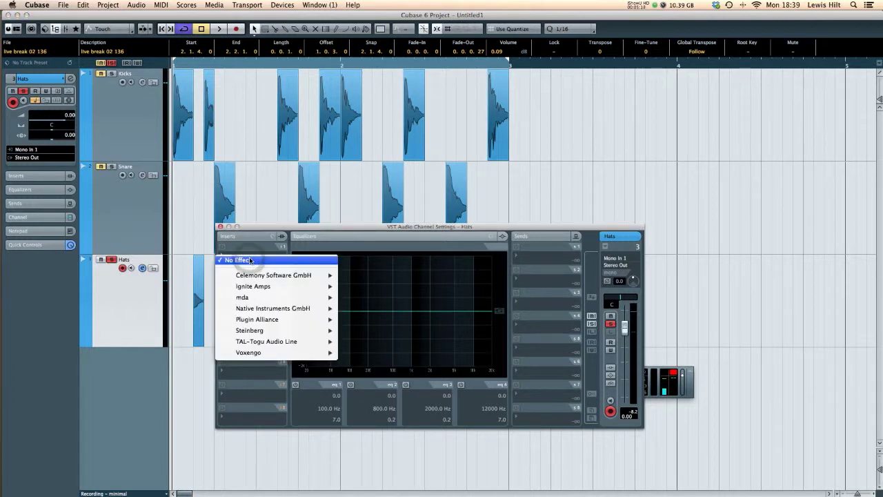
mouse_move(258, 332)
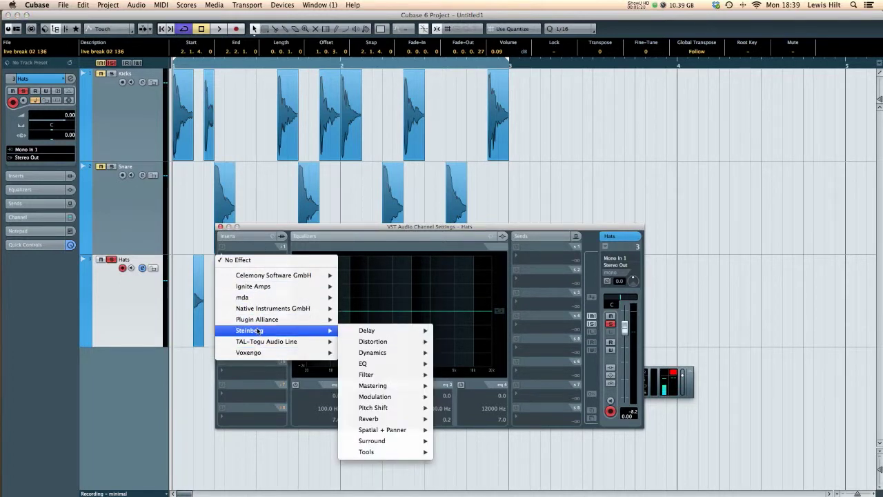
mouse_move(376, 353)
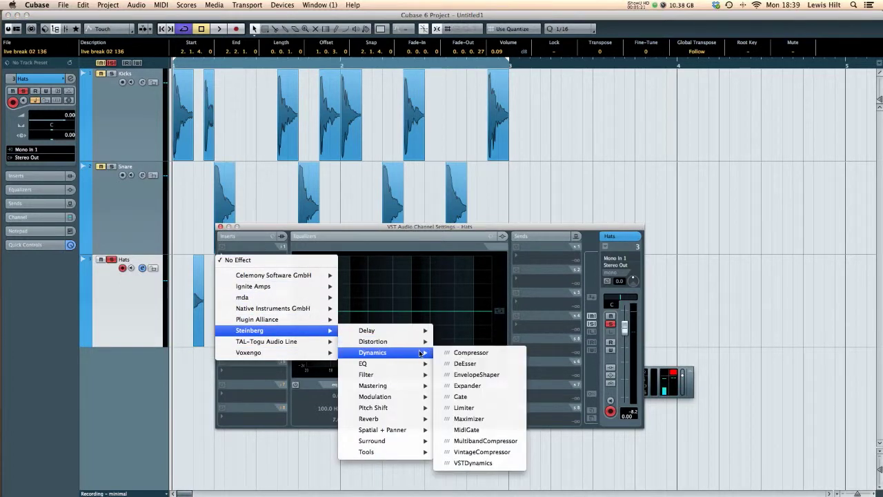
click(480, 375)
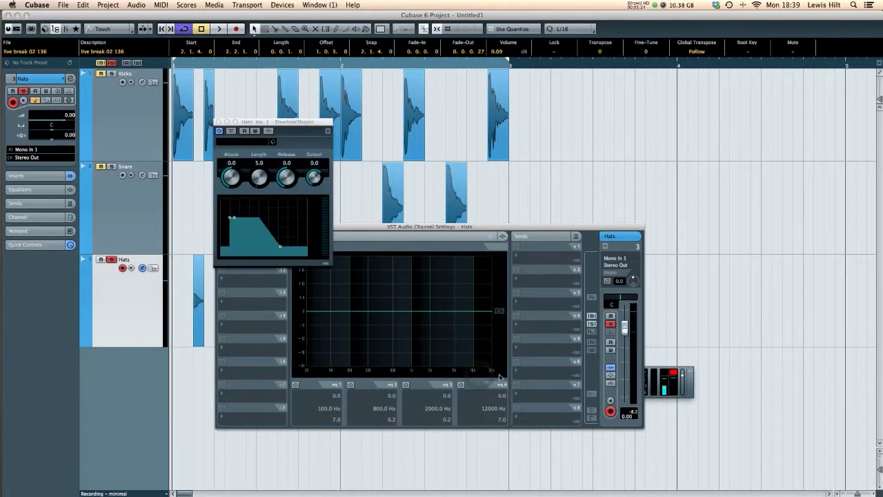
Load the Soft Hi Hat preset in the EnvelopeShaper and start playback to hear it on the hats.
click(242, 145)
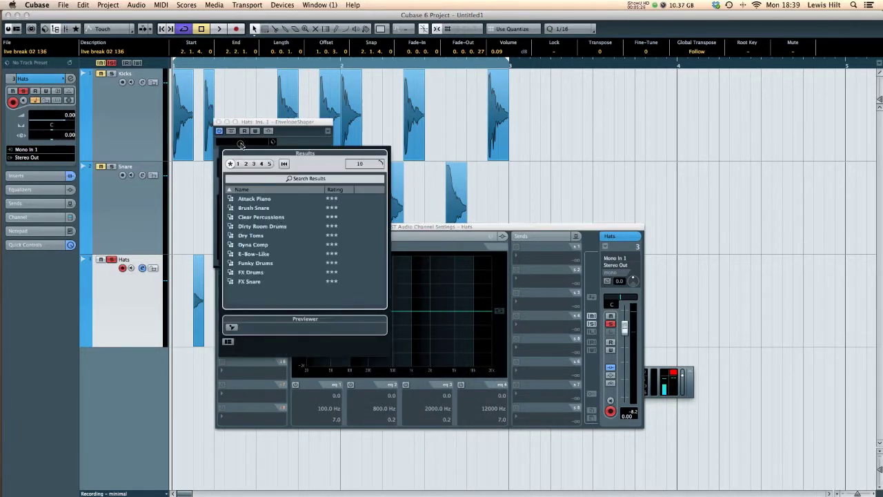
double_click(249, 264)
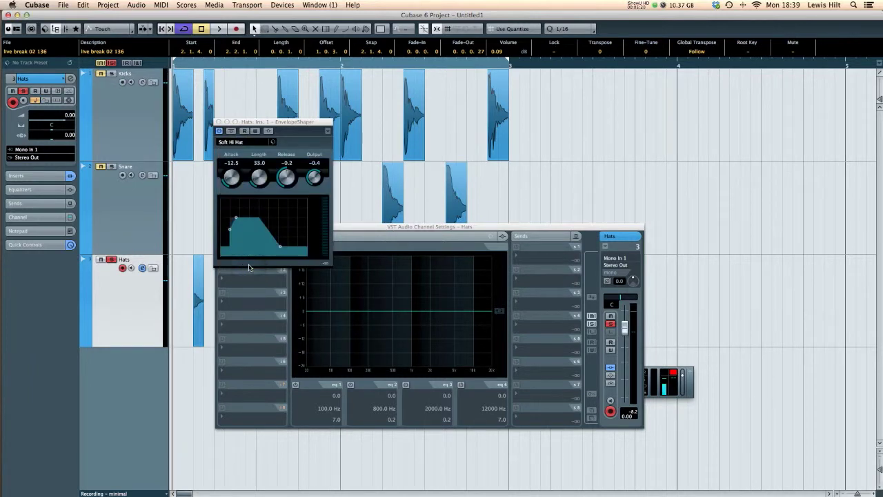
key(space)
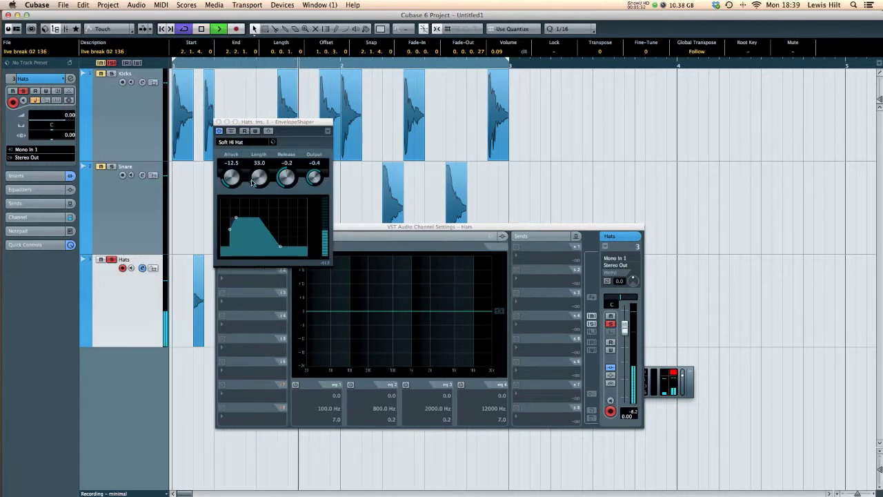
Set the EnvelopeShaper's length to 33.6, switch the effect off to compare the hats without it, and close its windows.
drag(253, 182, 230, 177)
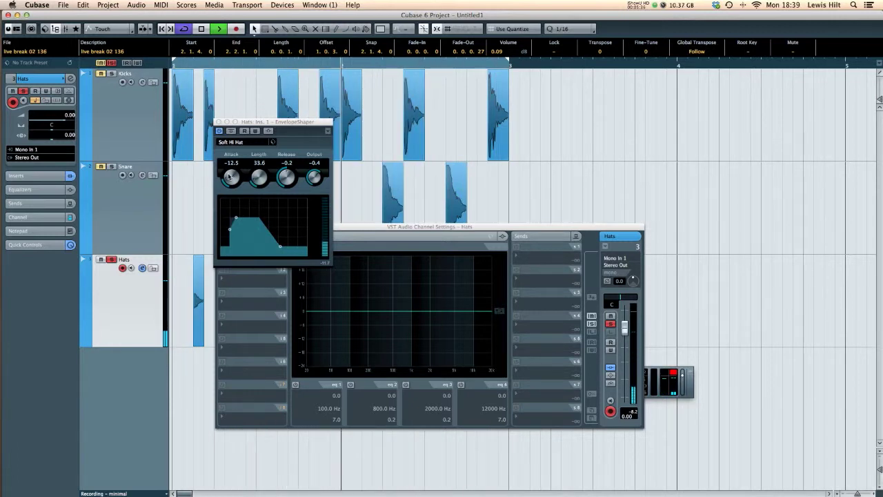
key(space)
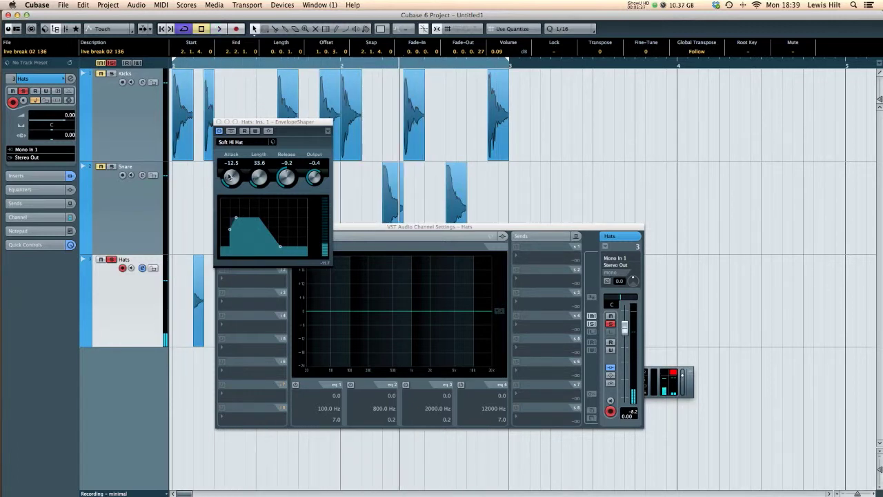
click(220, 131)
key(space)
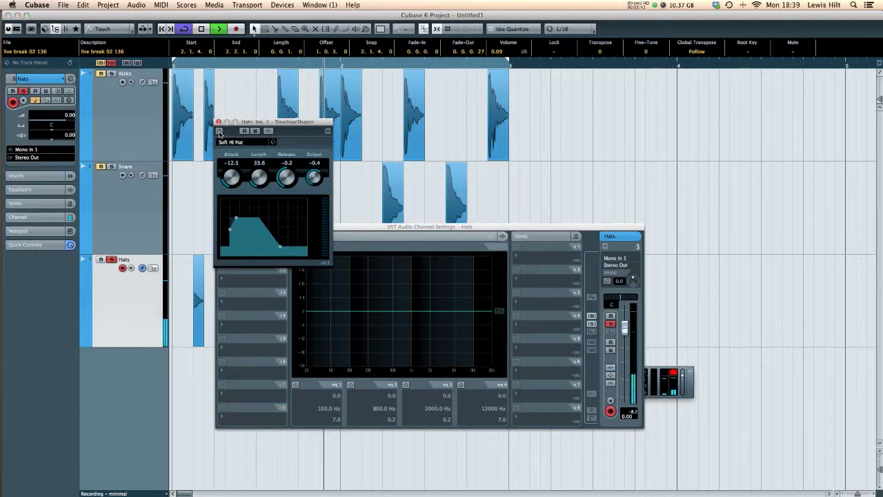
key(space)
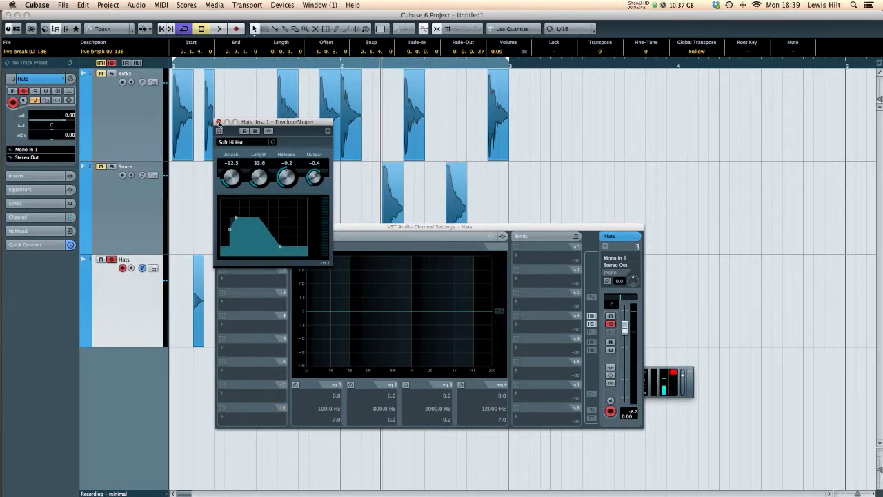
click(219, 122)
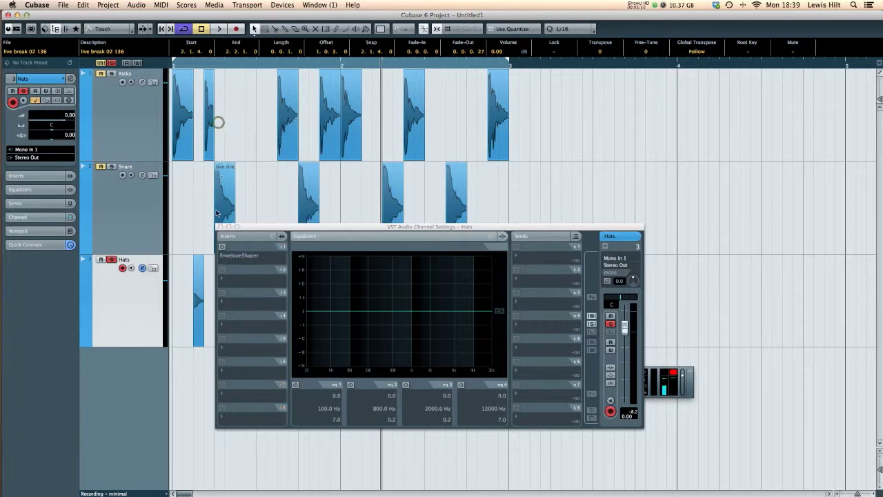
click(220, 227)
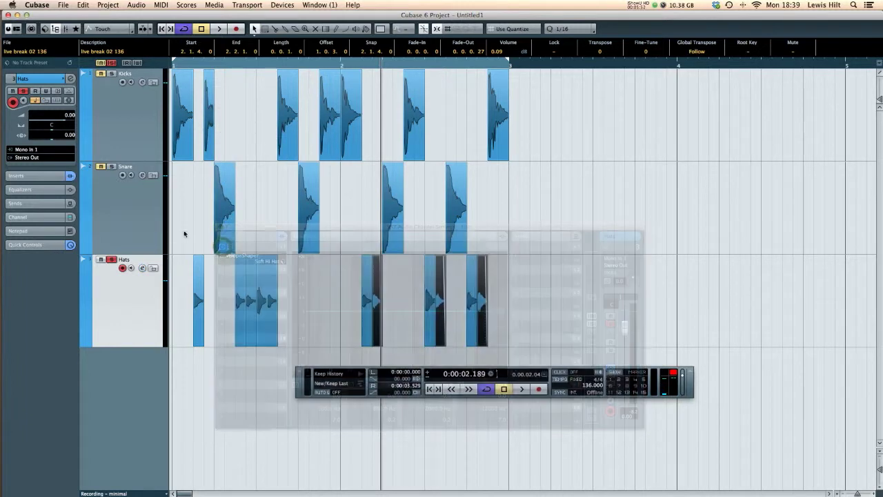
Unsolo the Hats track, play the whole break briefly, and reset the output clip indicator.
click(111, 259)
key(space)
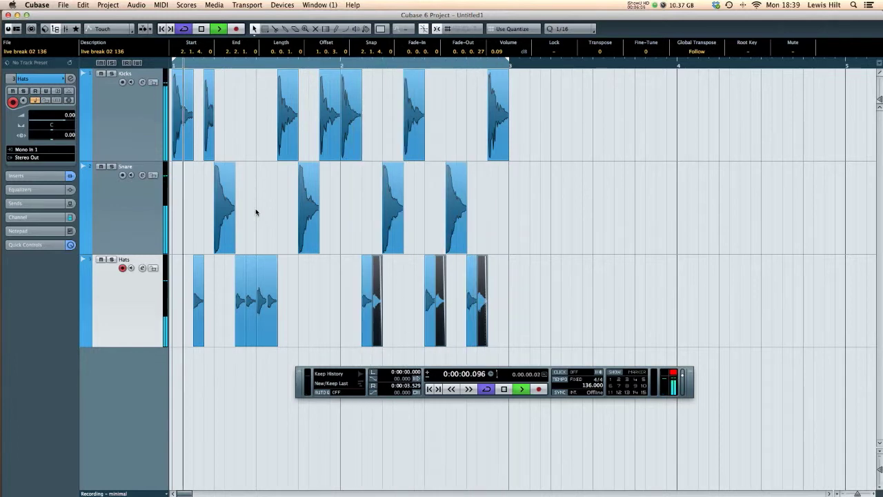
key(space)
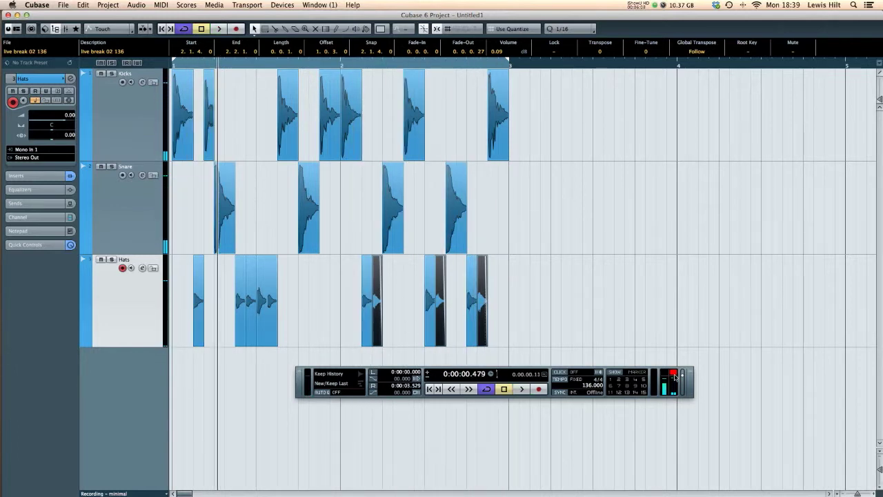
click(674, 374)
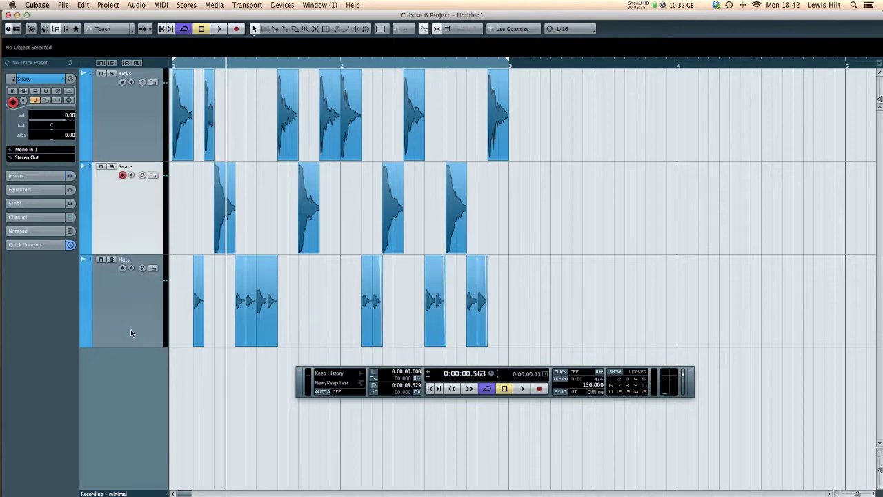
Duplicate the Snare track and delete every hit on the copy except the one at 2.2.1.
right_click(134, 201)
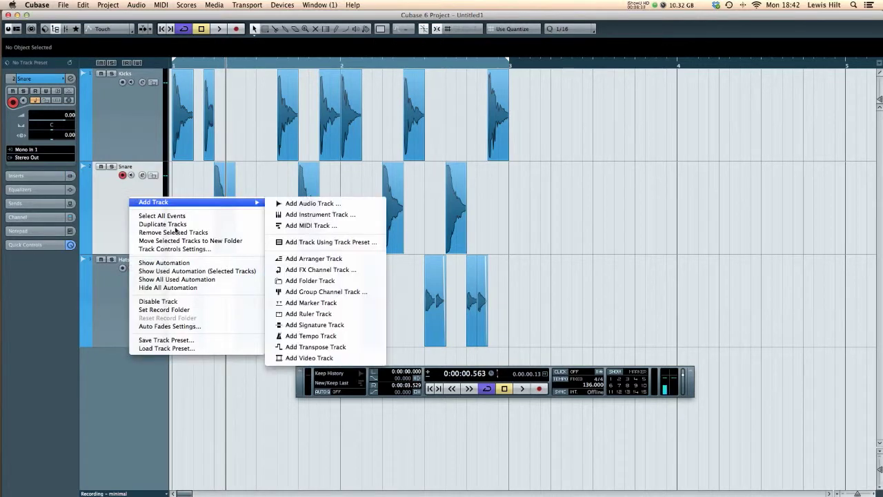
click(176, 228)
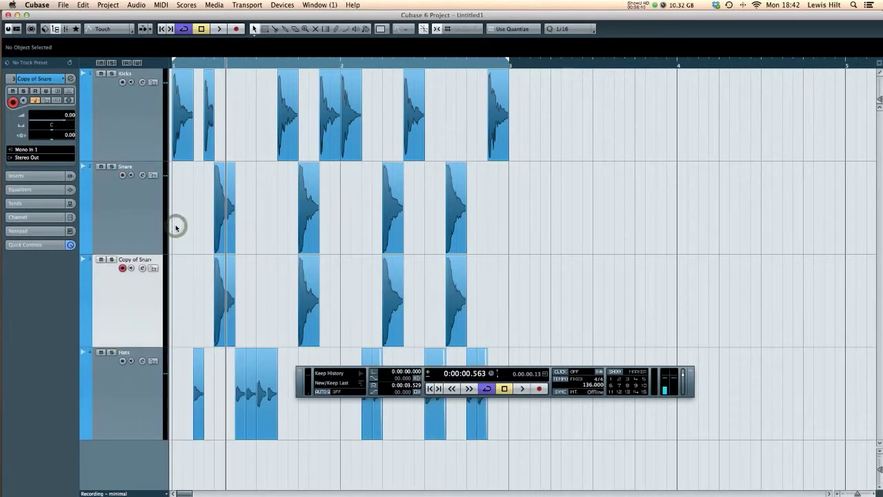
drag(337, 283, 215, 280)
key(Delete)
drag(522, 285, 456, 275)
key(Delete)
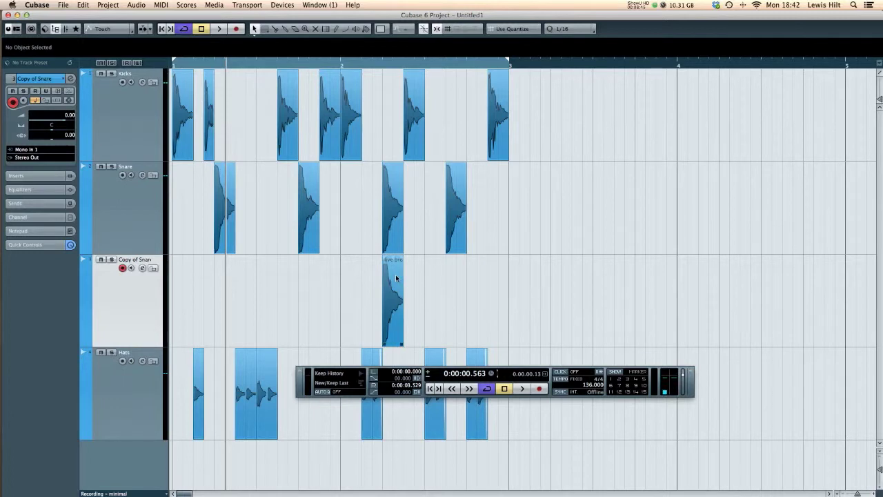
Move the remaining snare hit on the copied track to 2.1.3 and reverse its audio.
drag(396, 278, 378, 277)
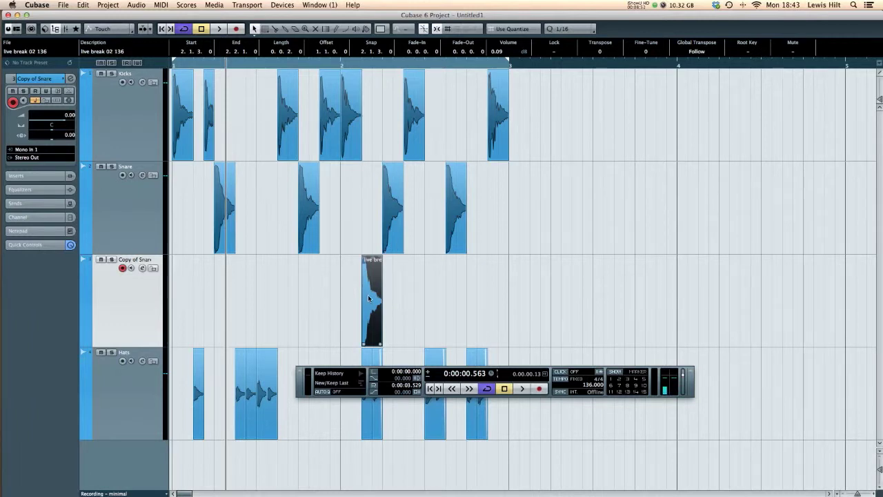
click(137, 6)
mouse_move(145, 16)
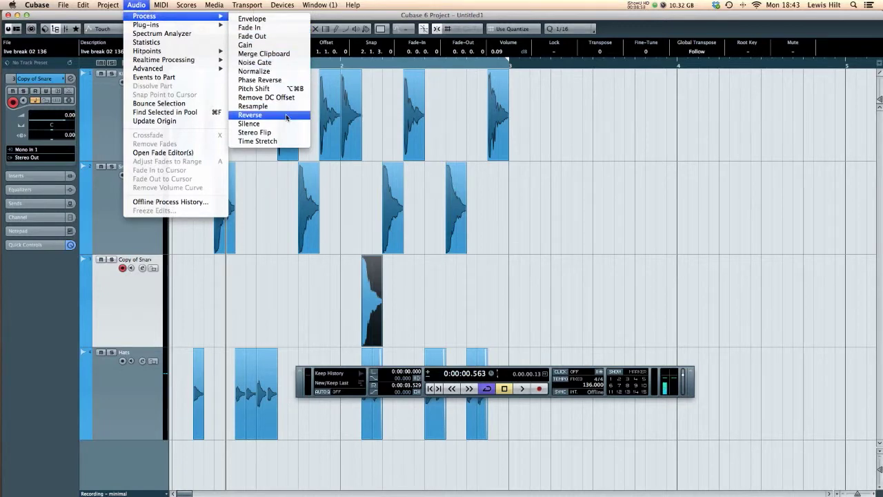
click(286, 115)
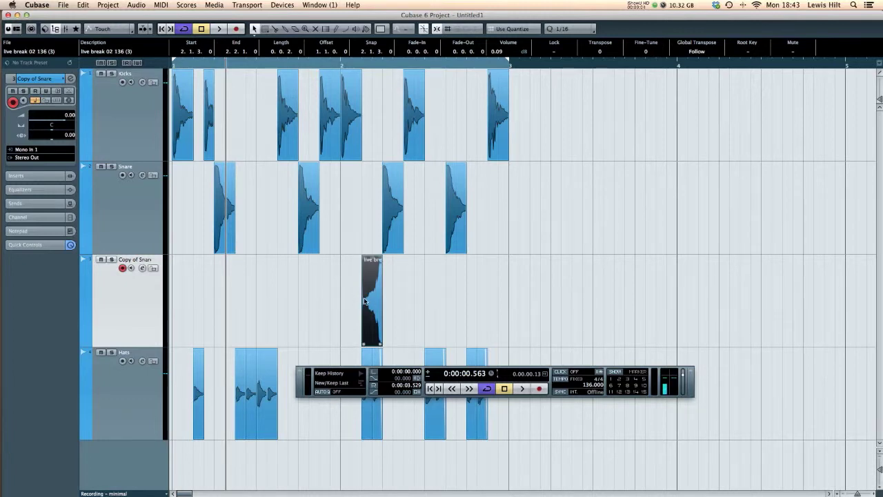
Give the reversed snare hit a fade-in of 0.0.1.21 and look briefly at the Copy of Snare channel settings.
scroll(359, 262, right, 1)
scroll(341, 264, left, 1)
drag(363, 256, 372, 259)
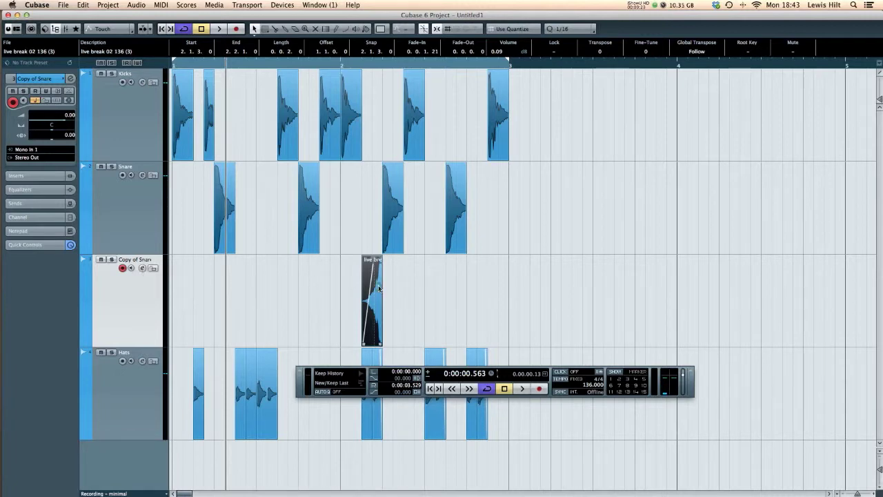
click(142, 267)
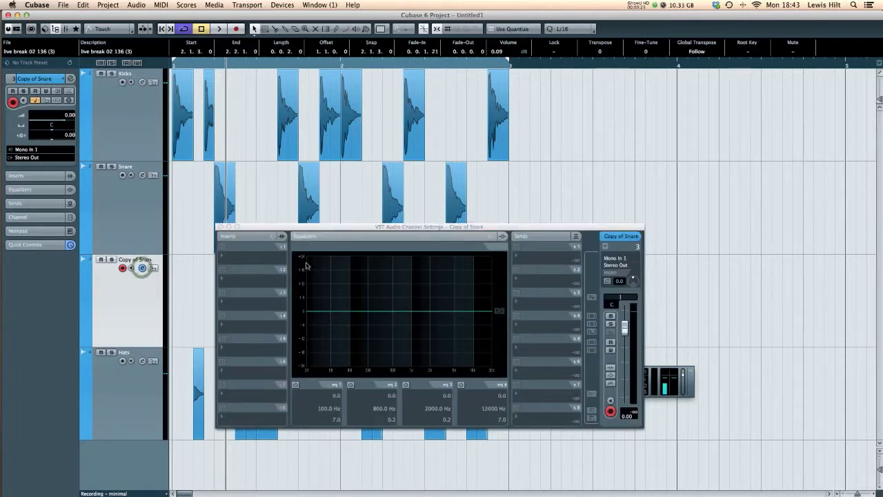
click(220, 227)
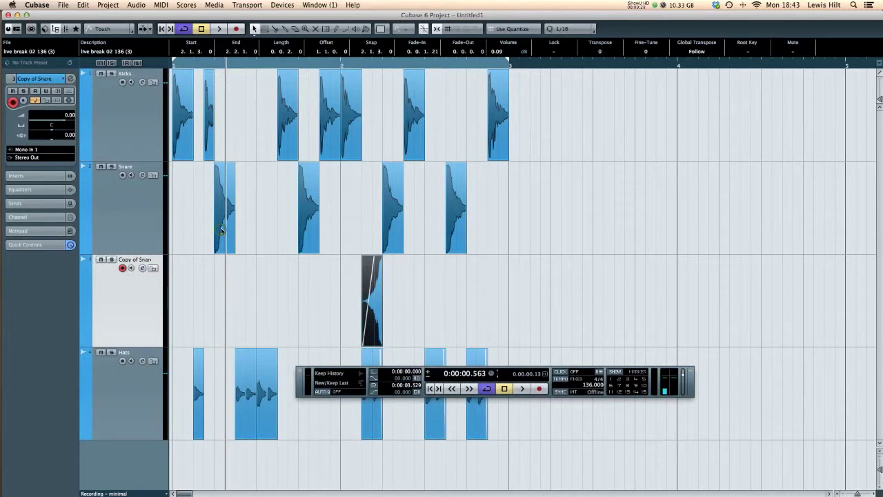
Process the reversed snare hit offline with Steinberg StudioEQ, setting the band 1 frequency to 183 Hz while previewing.
click(135, 7)
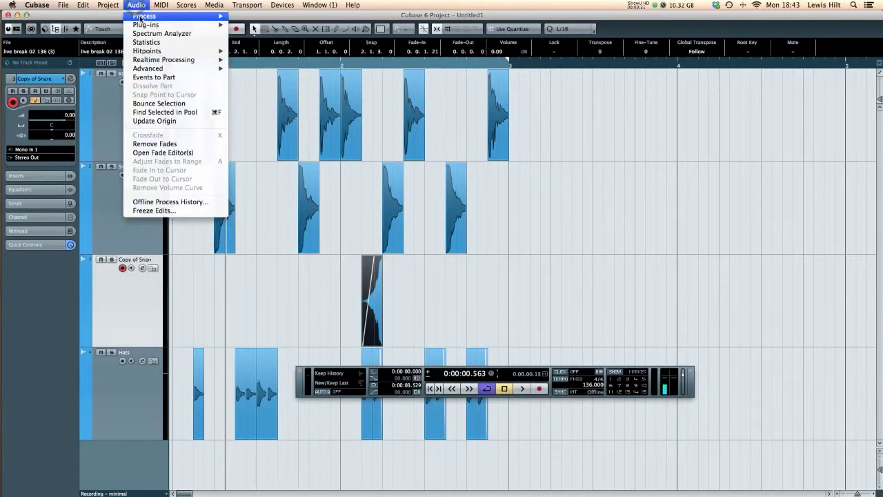
mouse_move(184, 27)
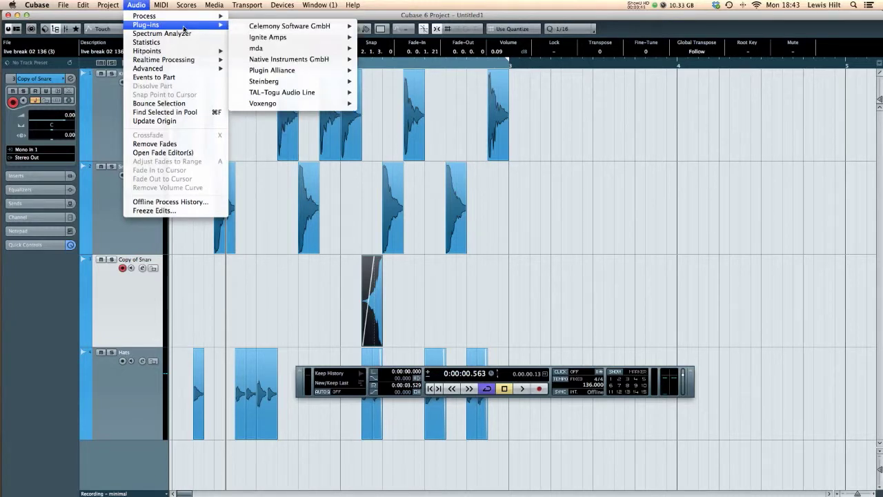
mouse_move(260, 82)
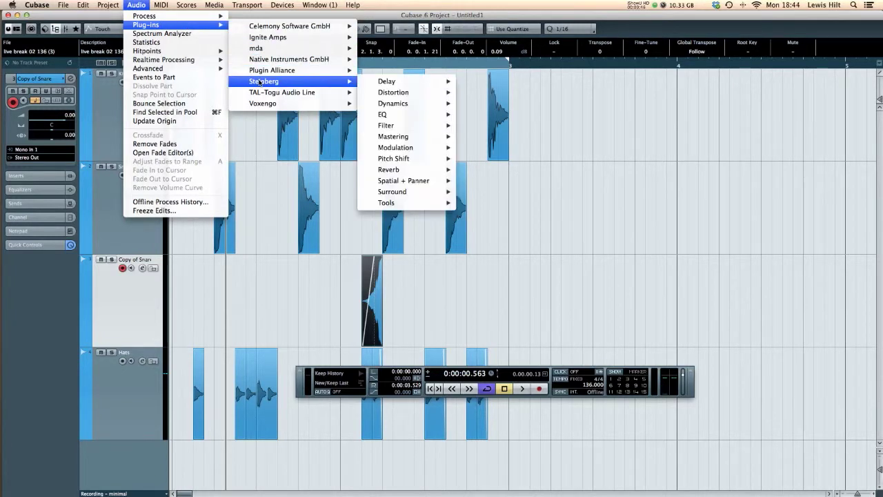
mouse_move(414, 115)
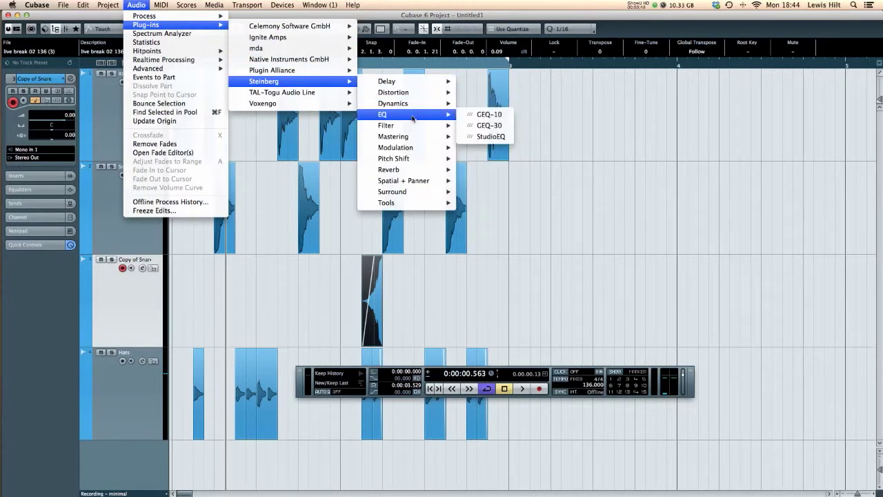
click(490, 136)
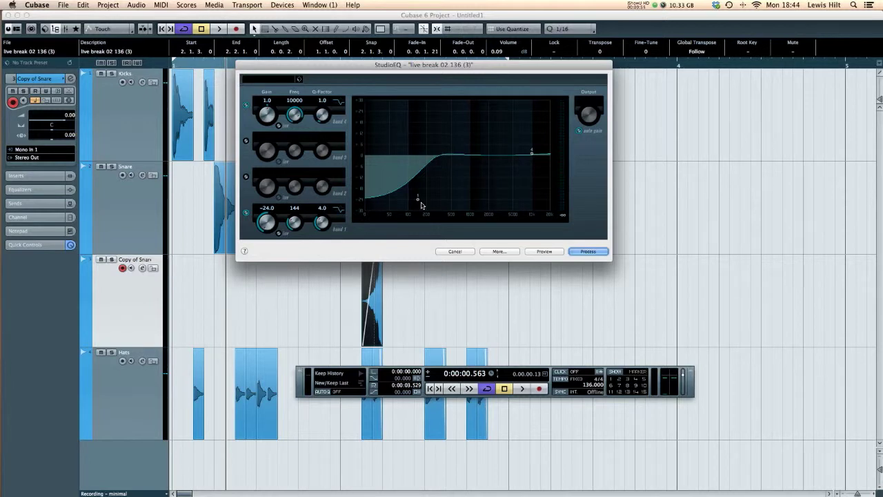
click(553, 253)
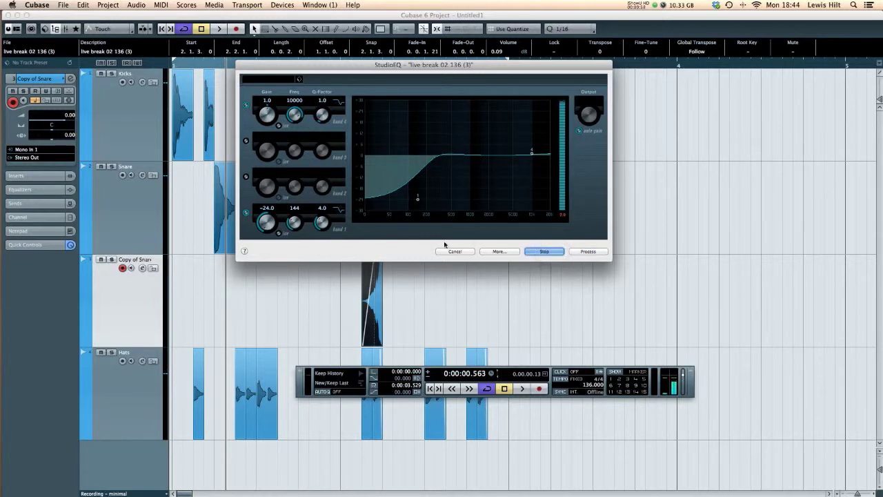
drag(294, 221, 295, 219)
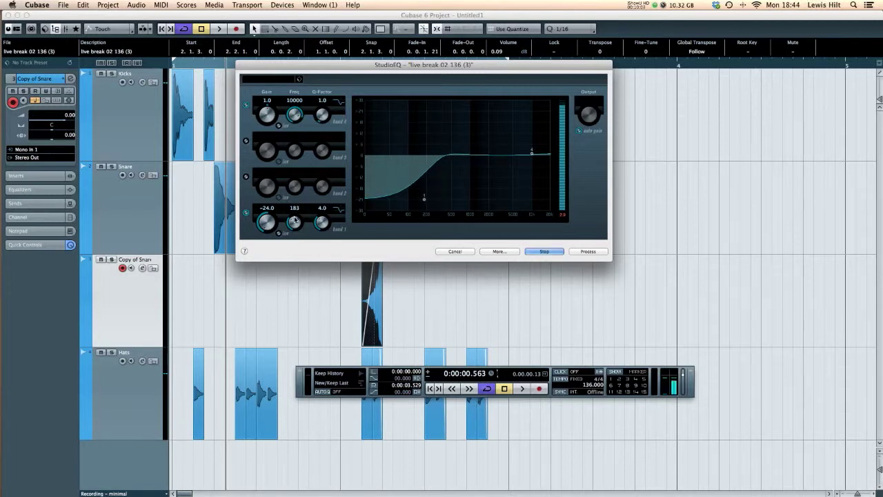
click(599, 251)
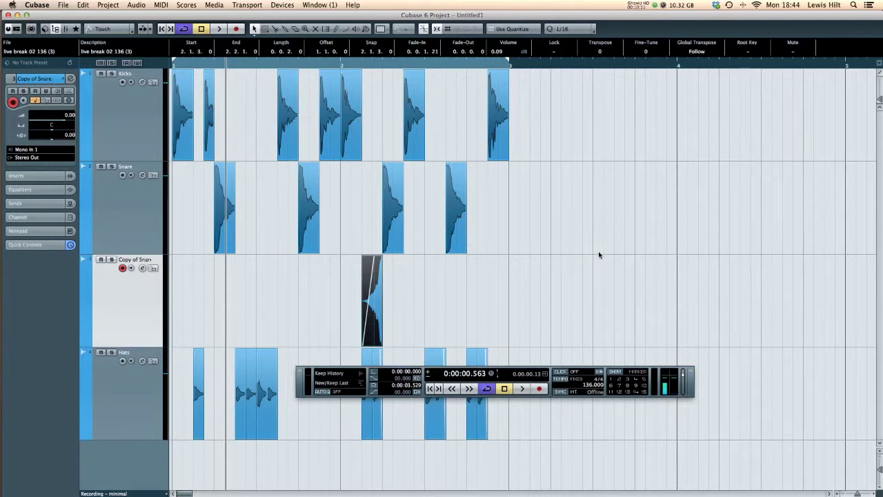
Play the break from the project start to hear the reversed snare in context, and stop playback.
key(Home)
key(space)
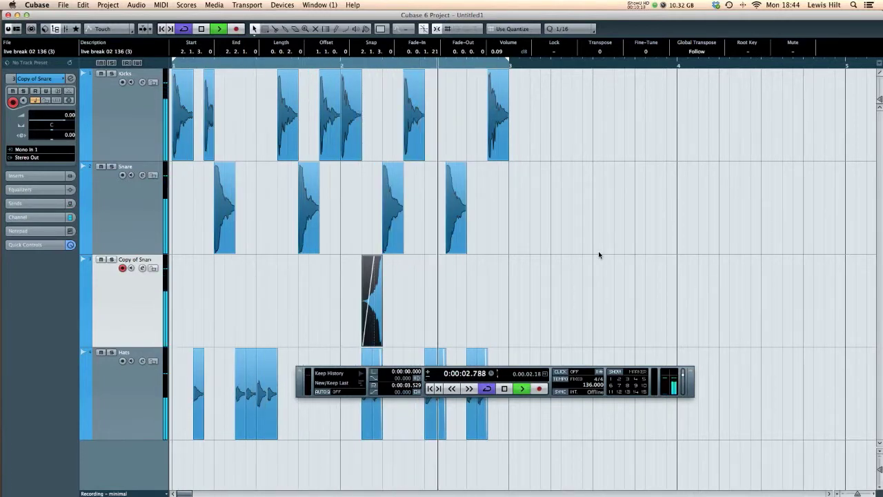
key(space)
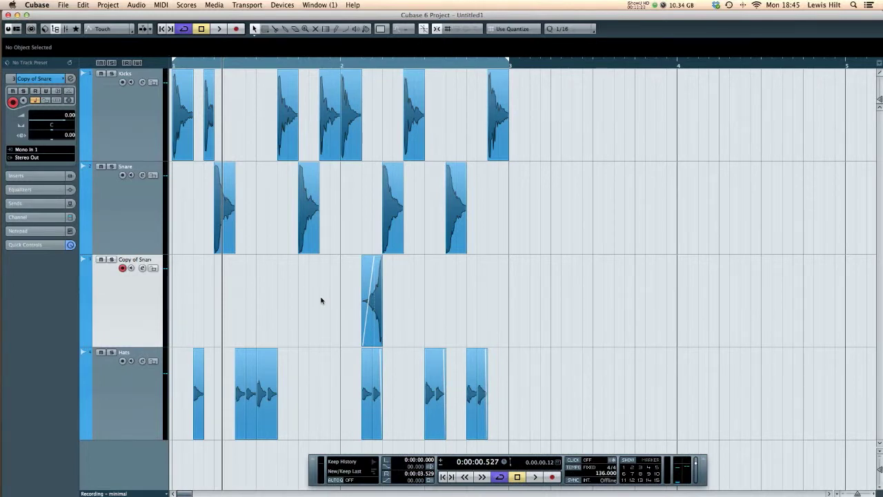
Select the four consecutive hat slices from 1.2.3 and bounce them into one event that replaces the originals.
mouse_move(300, 403)
mouse_down()
mouse_move(237, 380)
mouse_move(300, 402)
mouse_up()
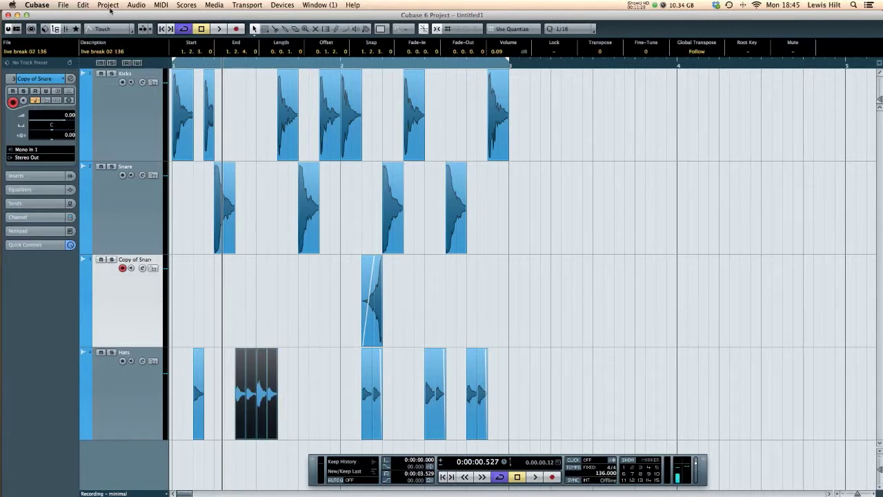
click(136, 5)
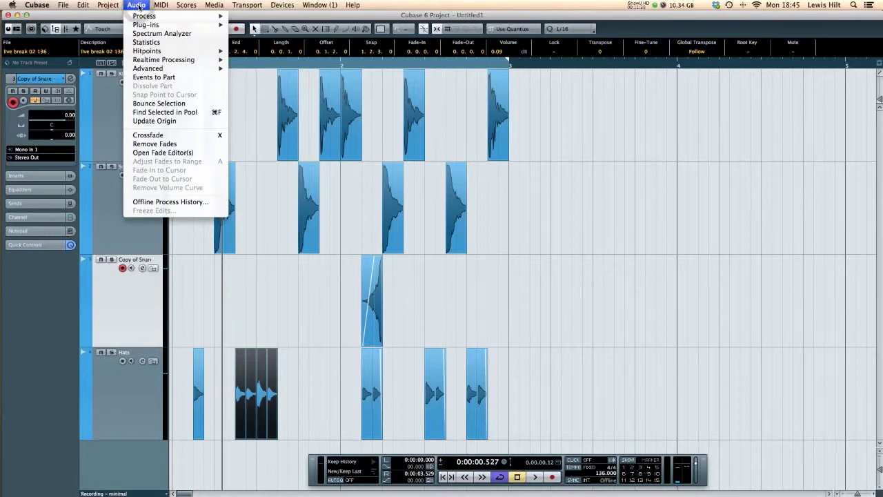
click(159, 104)
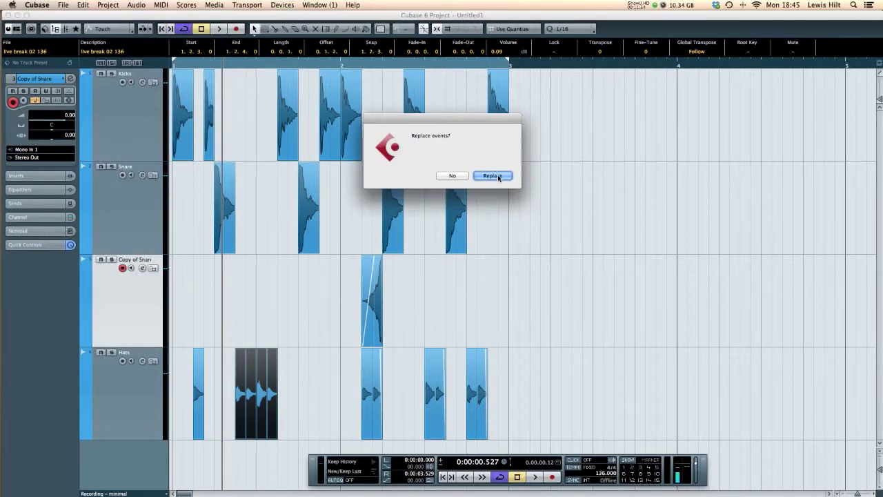
click(498, 178)
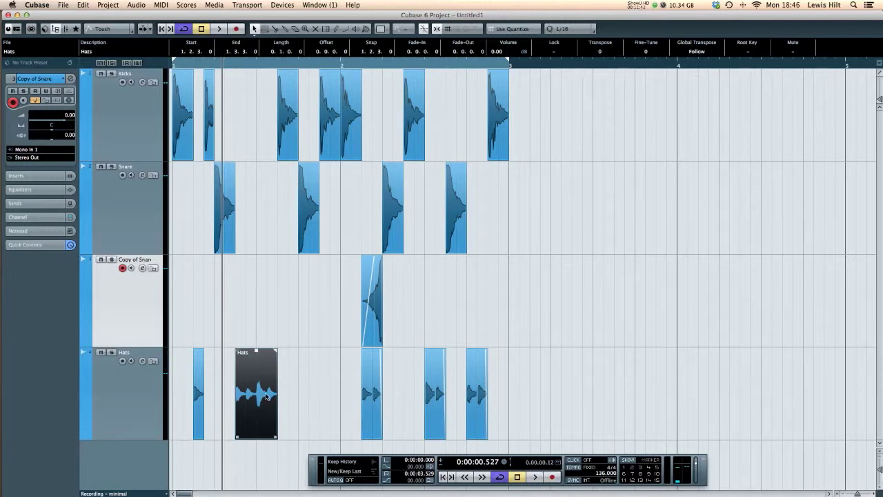
Open Pitch Shift processing for the bounced hat event in Envelope mode and reset the pitch curve to flat.
click(136, 5)
mouse_move(180, 16)
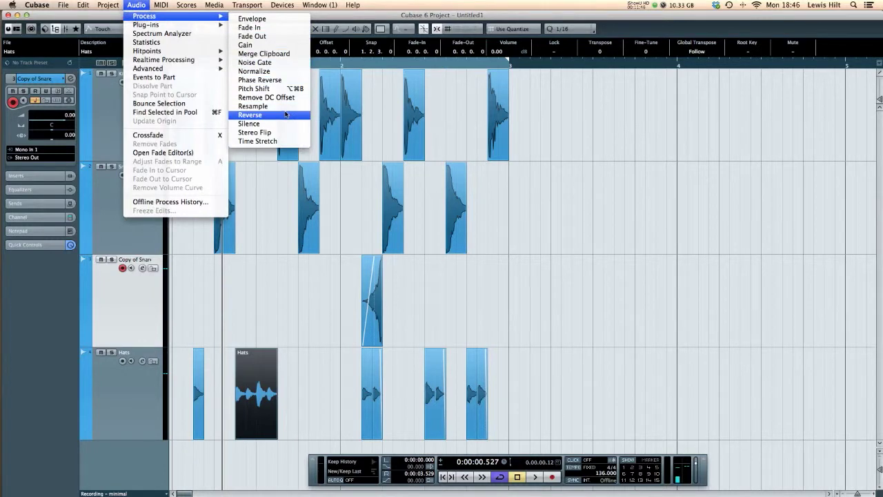
click(286, 89)
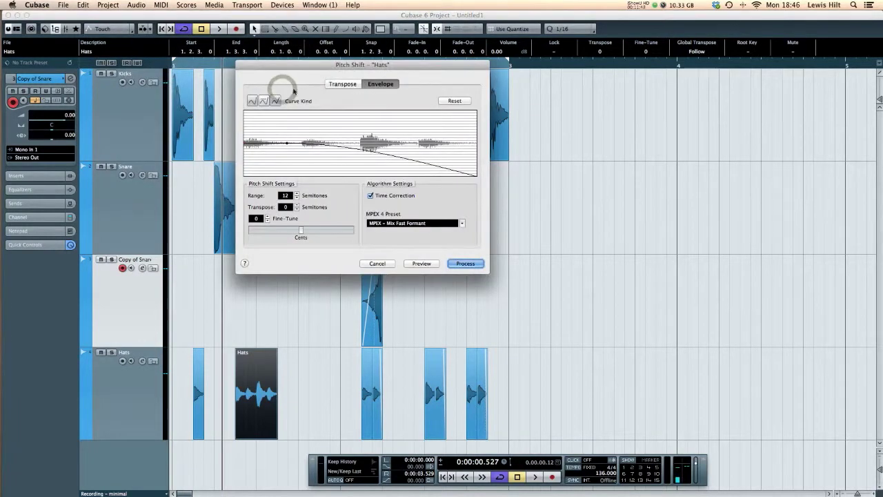
click(343, 84)
click(379, 84)
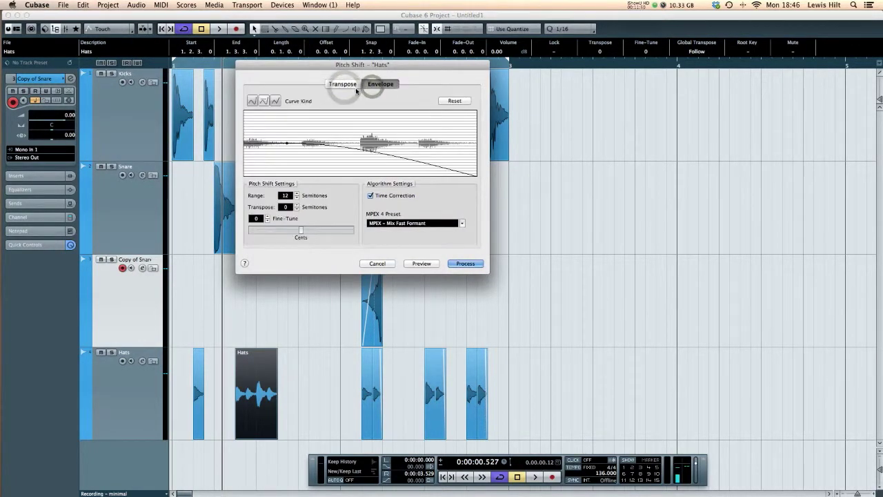
click(468, 101)
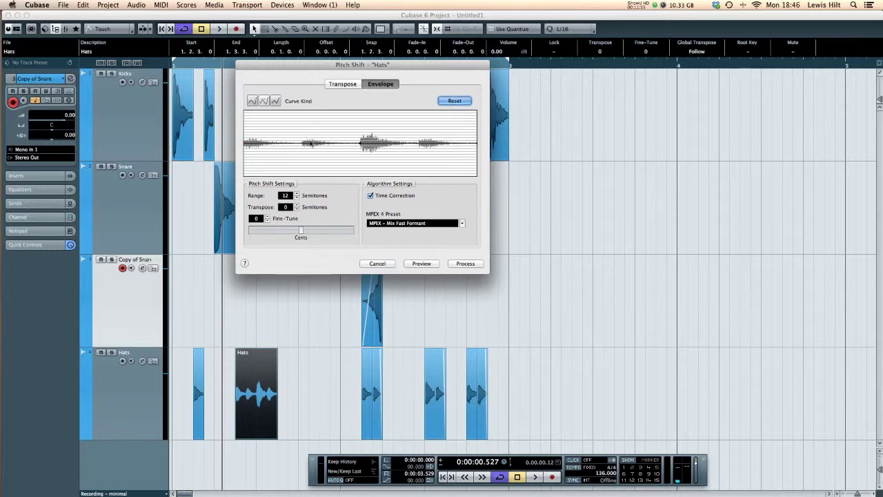
Shape the pitch envelope to stay flat until the second hit, rise to 12 semitones at the fourth hit and hold that to the end.
click(361, 145)
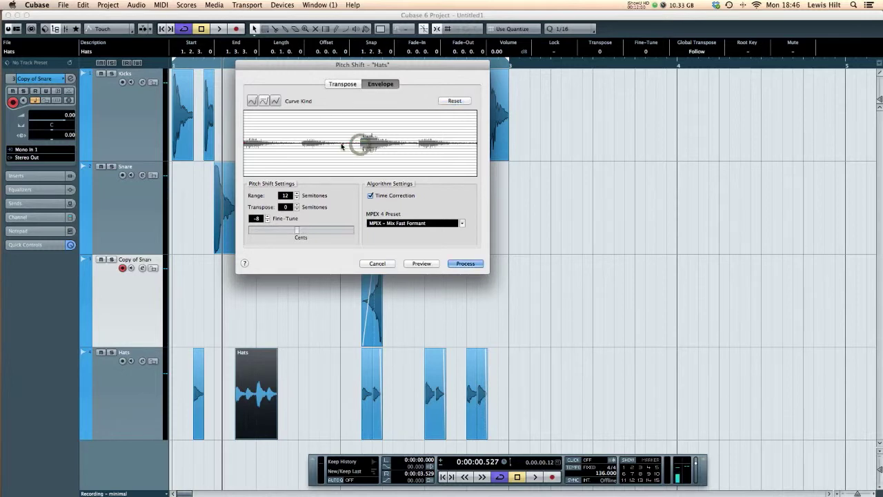
drag(314, 144, 303, 146)
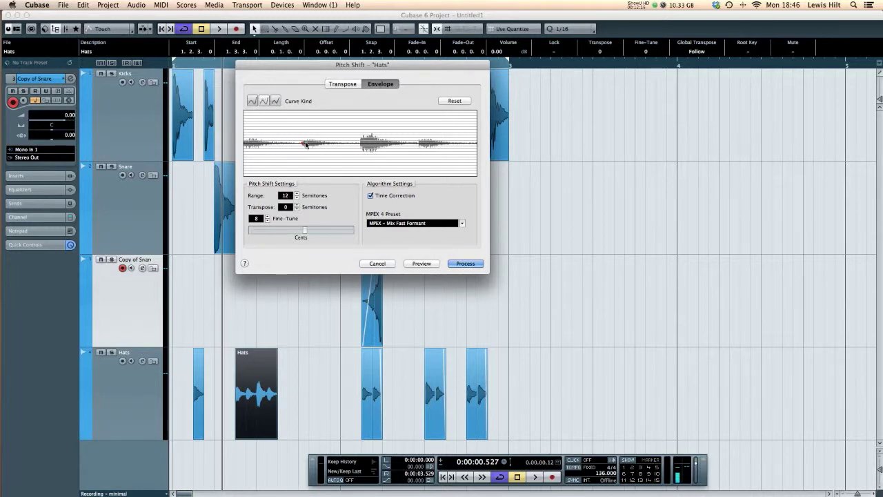
click(419, 144)
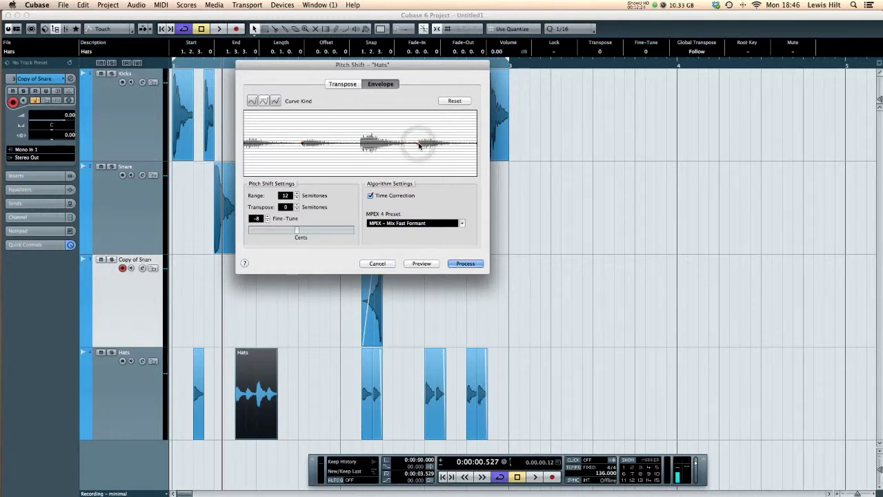
drag(419, 145, 418, 112)
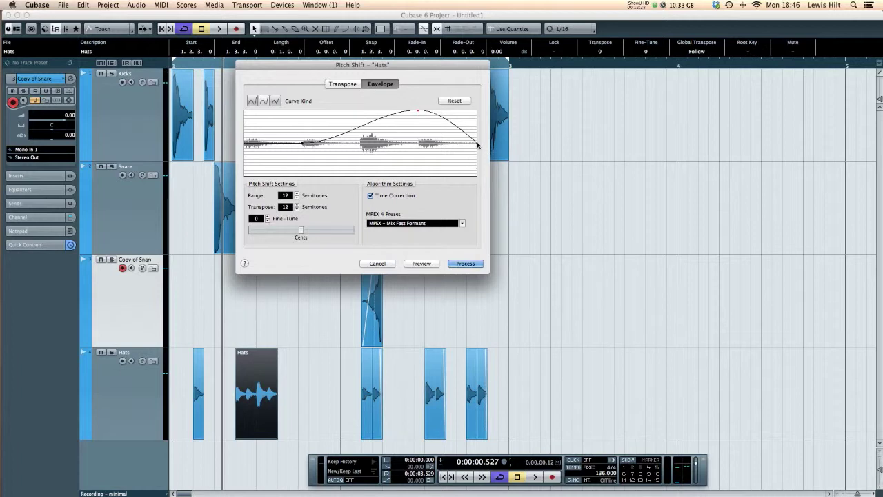
drag(476, 144, 478, 112)
Preview the pitch shift, try the MPEX - Solo Fast Formant preset, then choose MPEX - Solo Musical and process the hat event.
click(427, 267)
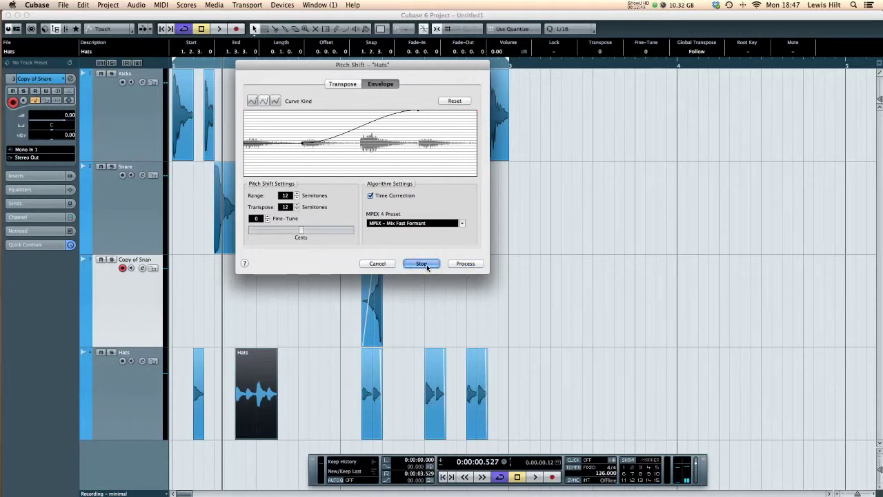
click(425, 265)
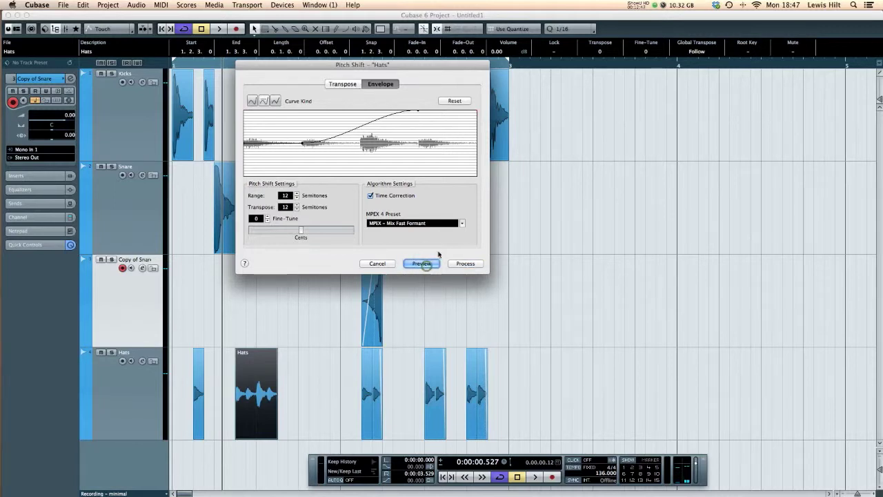
click(461, 224)
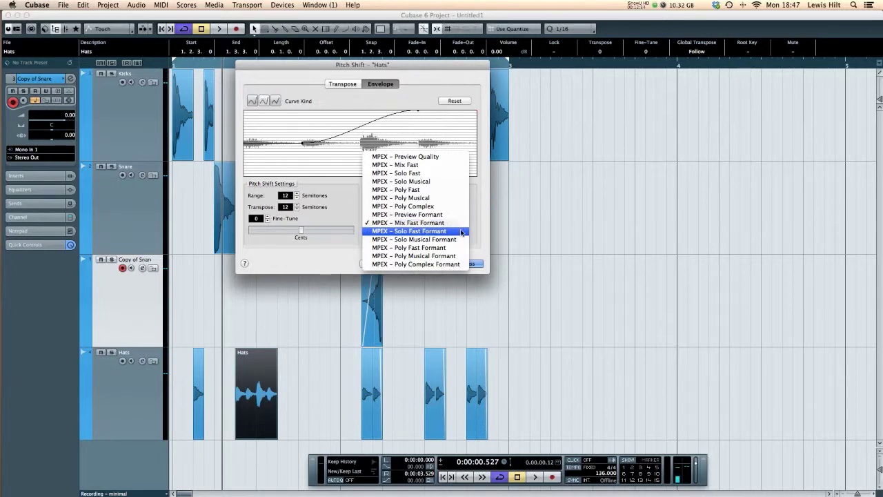
click(461, 232)
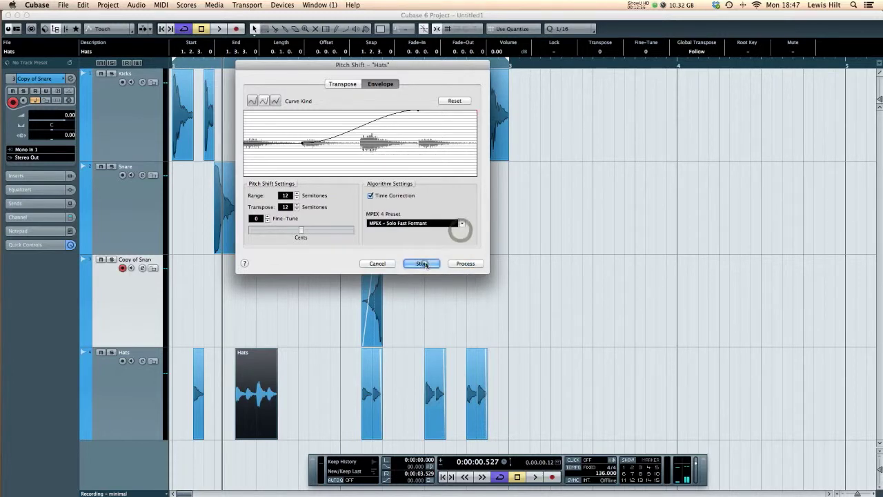
click(454, 225)
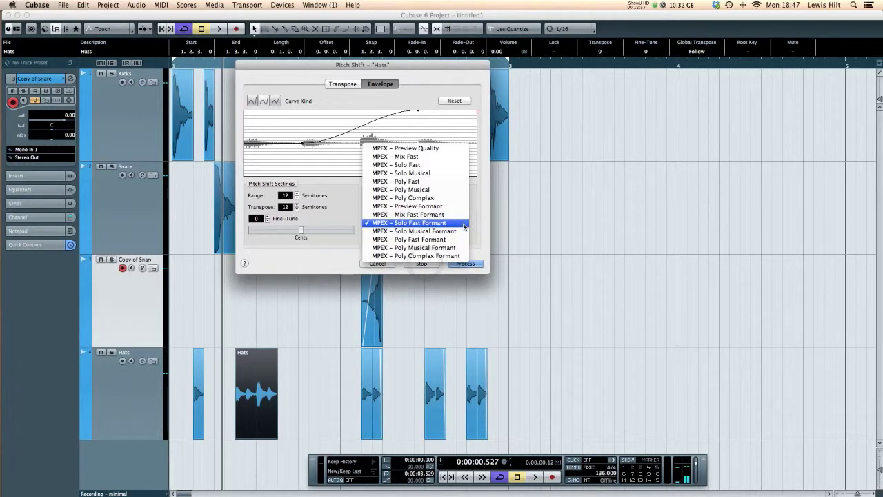
click(444, 171)
click(465, 264)
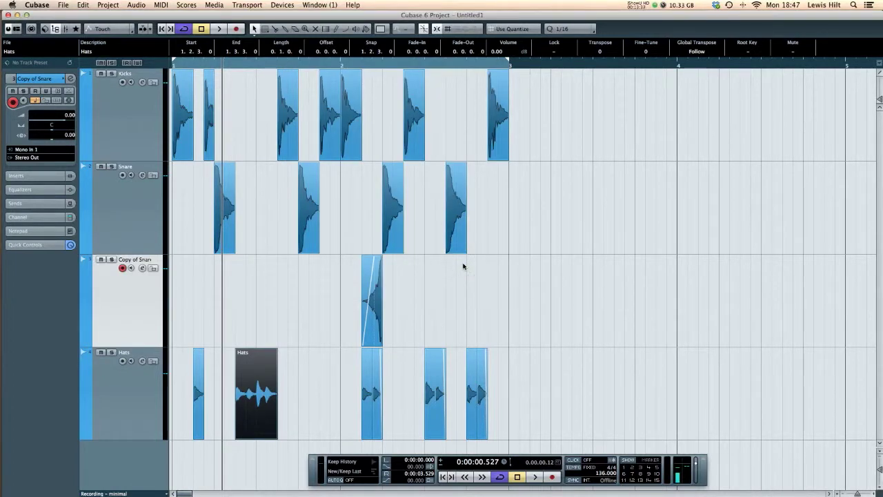
Play the break from the project start with the Hats track soloed, unsolo it to hear the full mix, and stop playback.
key(period)
click(111, 352)
key(space)
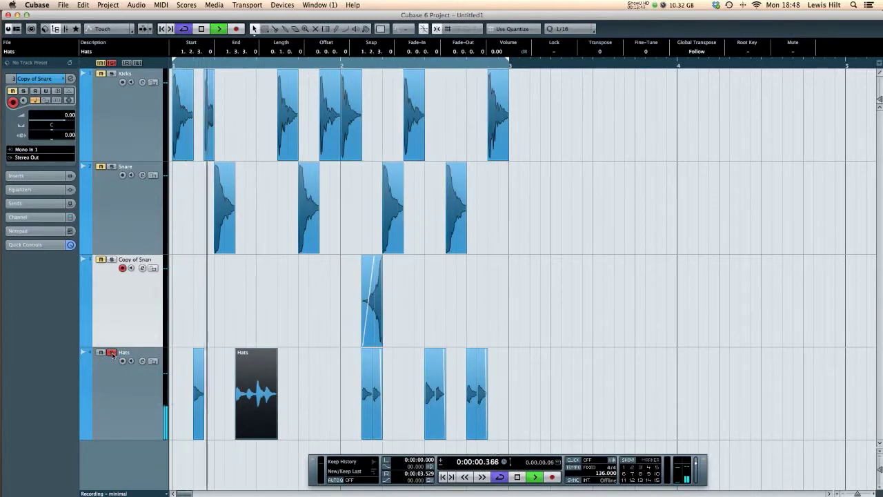
click(111, 352)
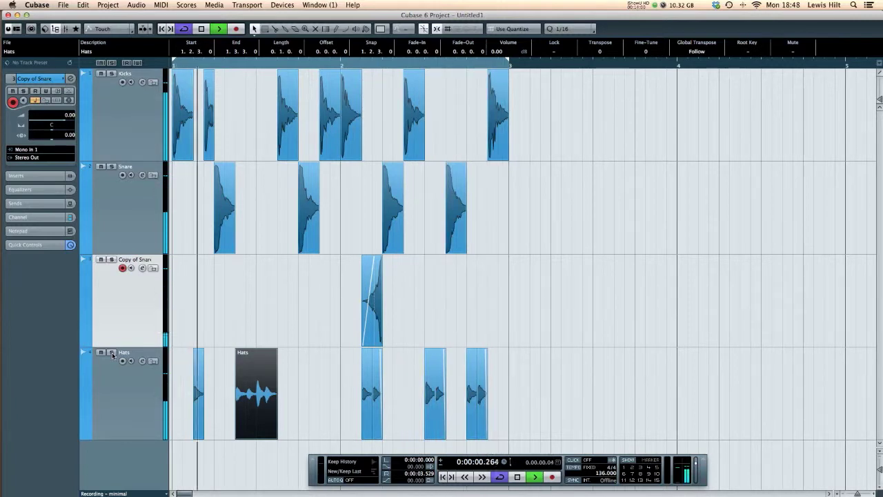
key(space)
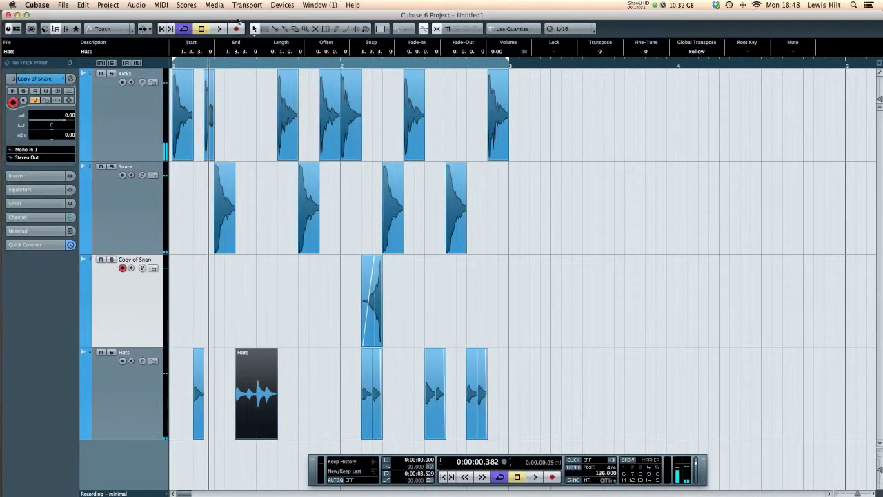
Split the pitch-shifted hat event before its second, third and fourth hits, cutting the last two at 1.2.4.119 and 1.3.1.89.
click(274, 28)
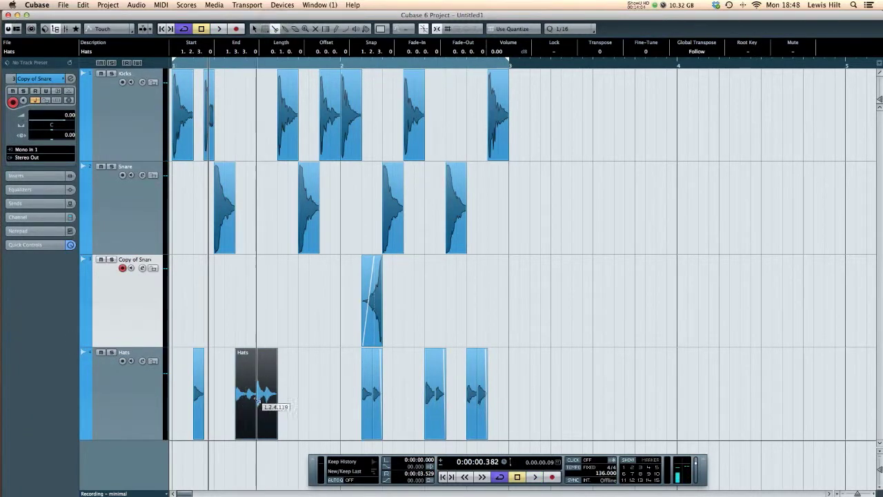
click(251, 401)
click(256, 401)
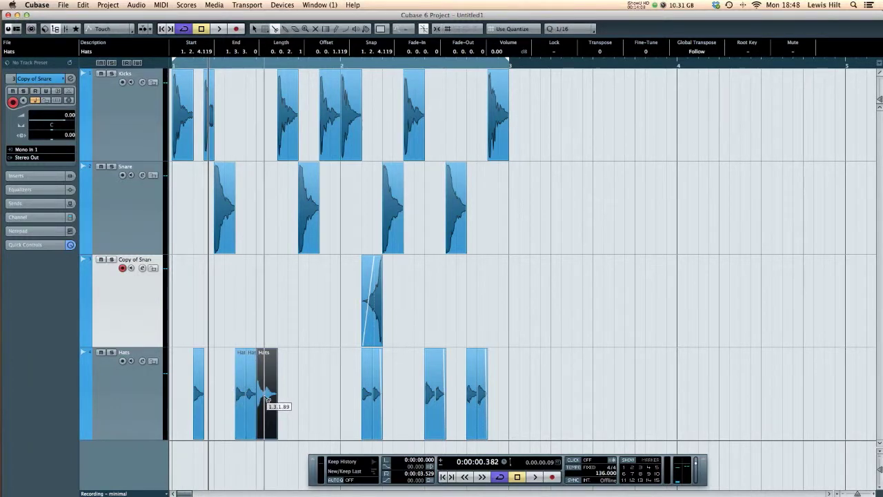
click(267, 398)
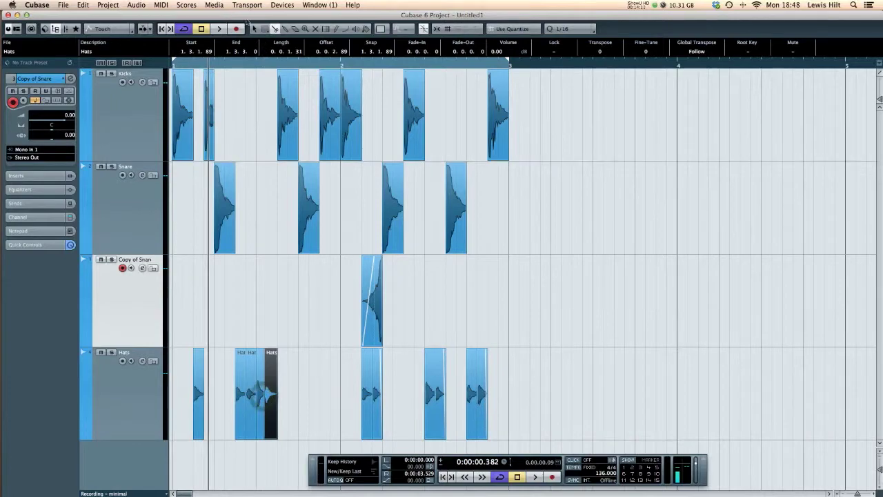